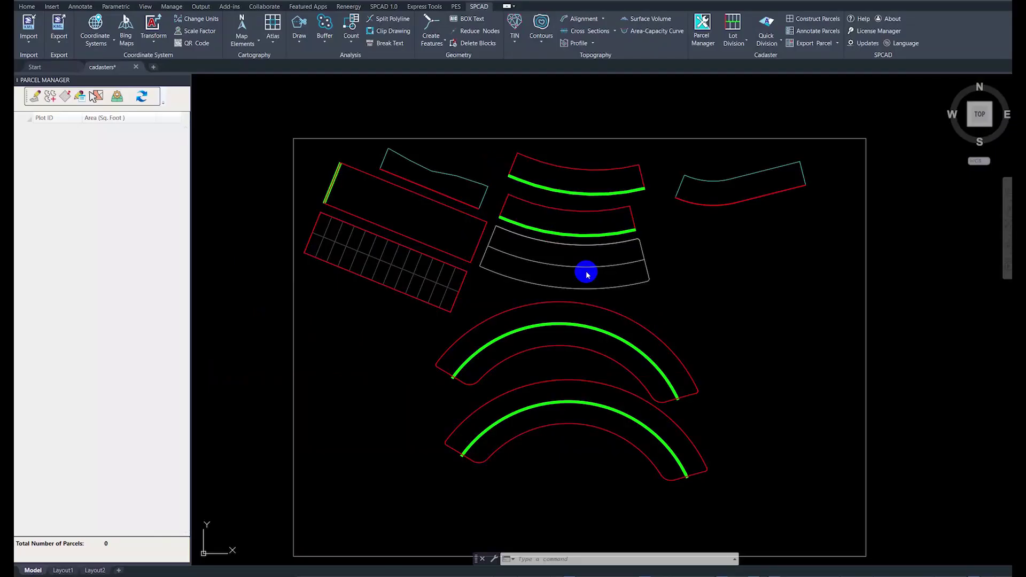
# Show the SPCAD Lot Division methods list from the Cadaster panel
pyautogui.click(748, 45)
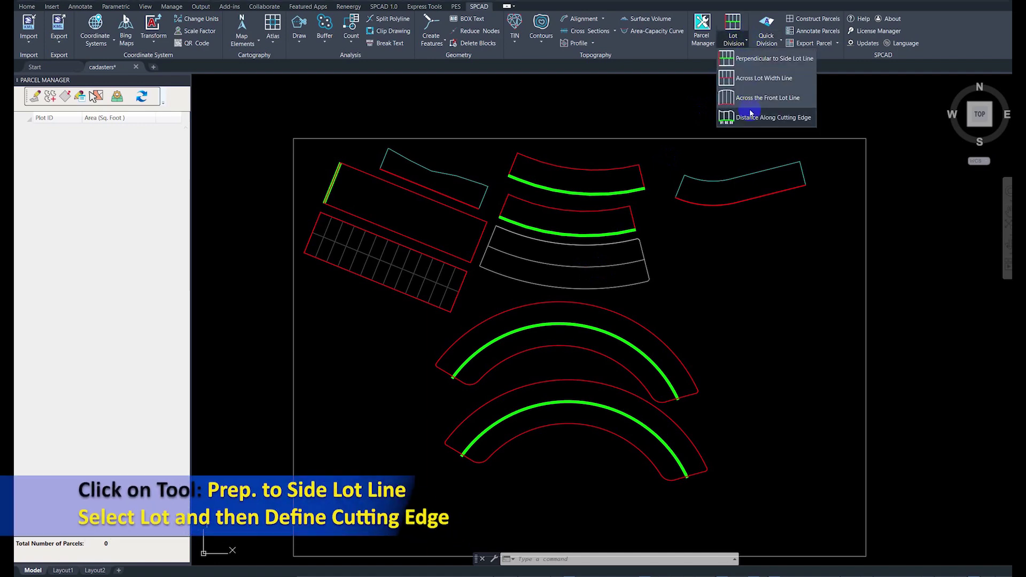
# Start a Perpendicular to Side Lot Line division of the upper rectangular lot along its green side
pyautogui.click(765, 79)
pyautogui.scroll(5, 330, 178)
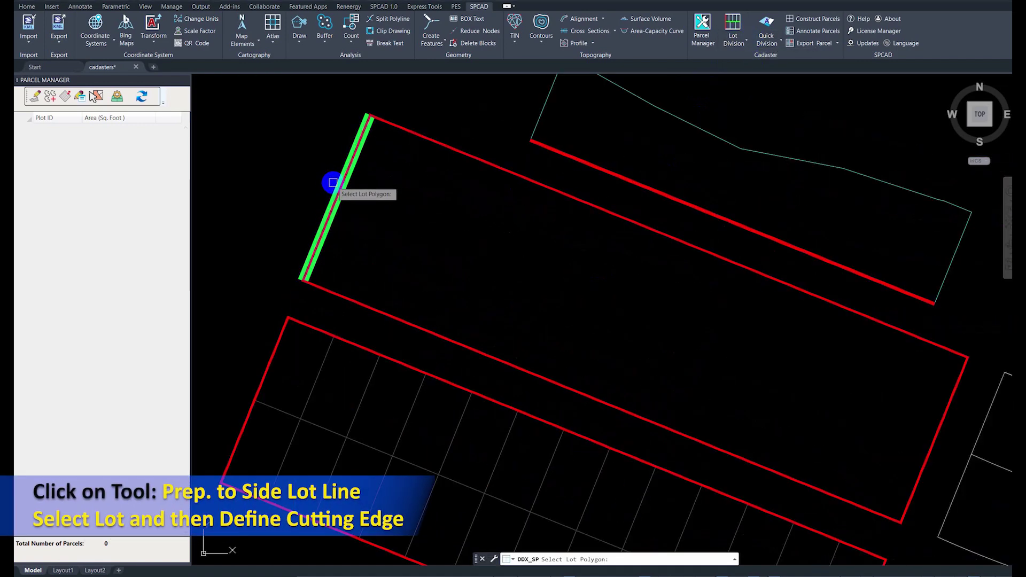
pyautogui.click(422, 144)
pyautogui.click(370, 114)
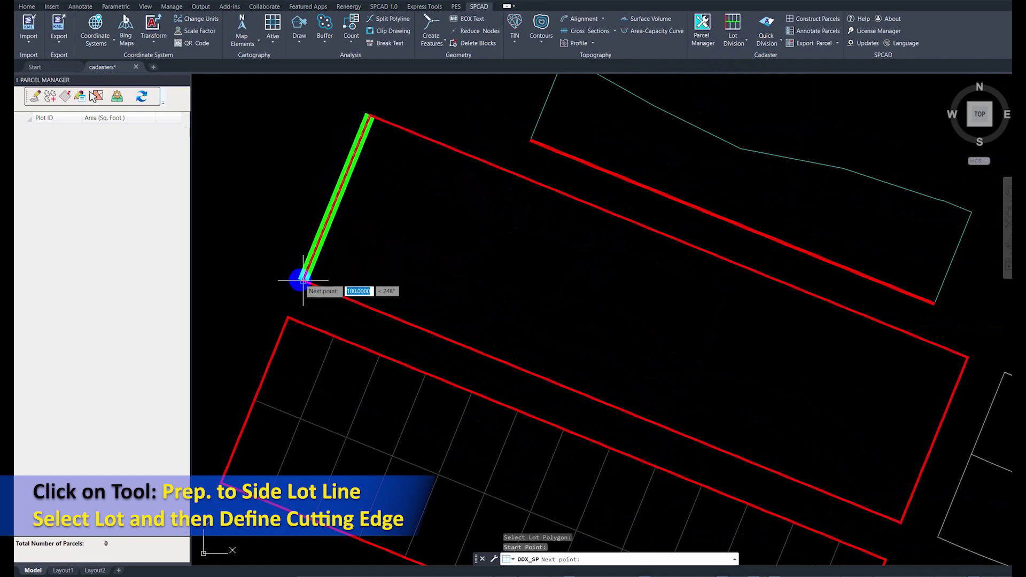
pyautogui.click(298, 279)
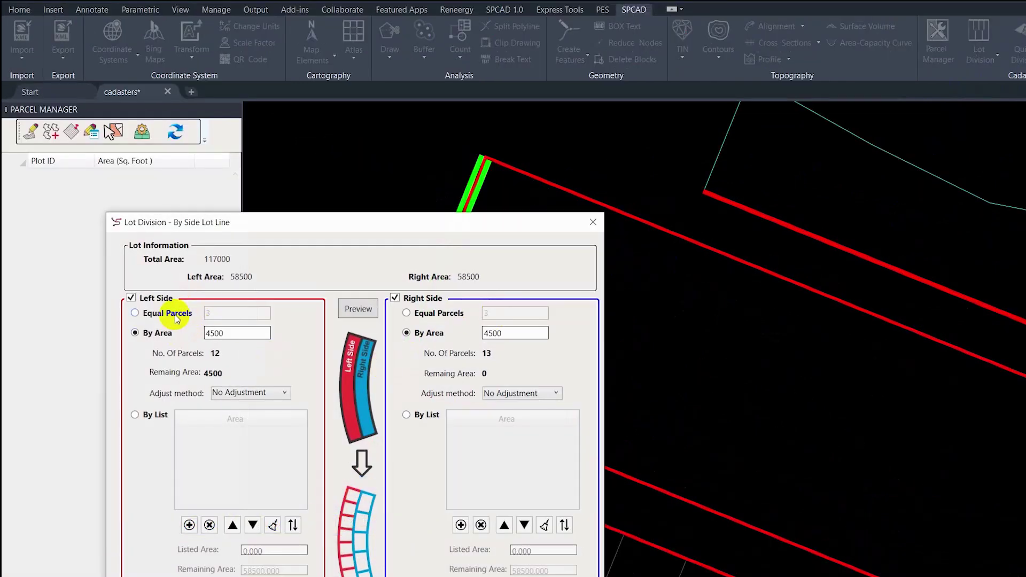
# Make 5 equal parcels on the left and 10000-area parcels on the right, leftover added to both sides
pyautogui.click(134, 313)
pyautogui.write('5')
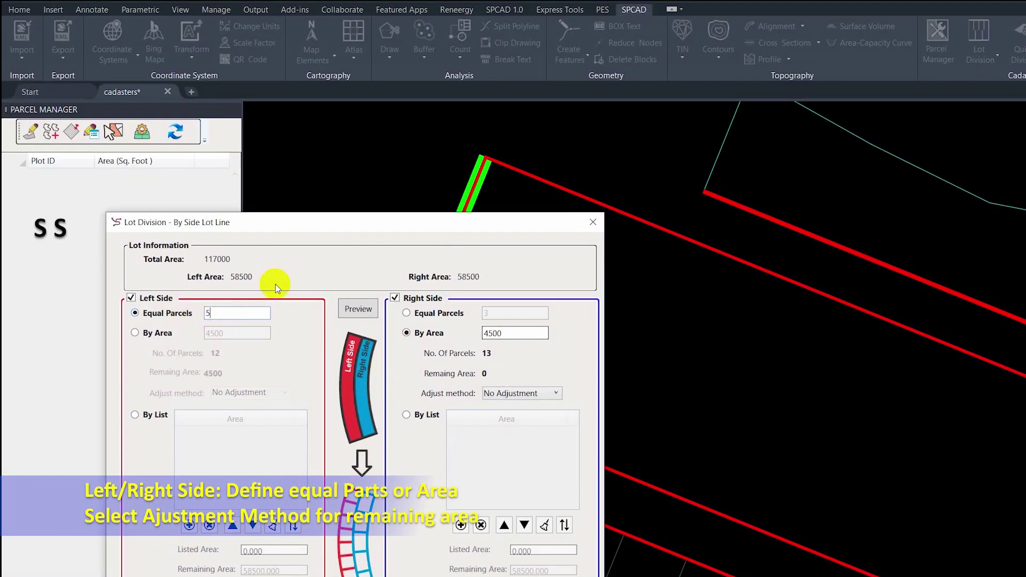
pyautogui.click(429, 336)
pyautogui.write('10000')
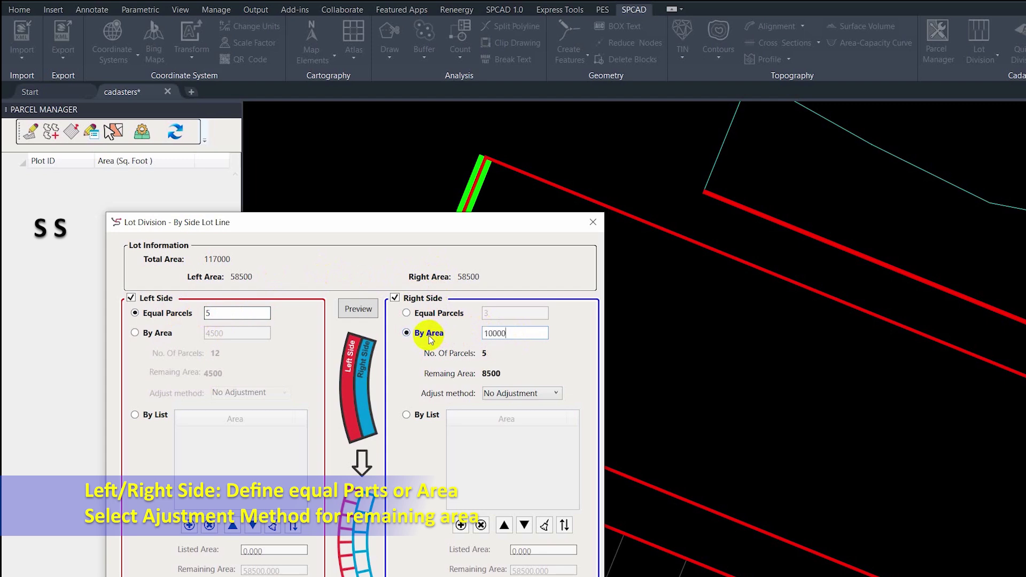
pyautogui.click(508, 394)
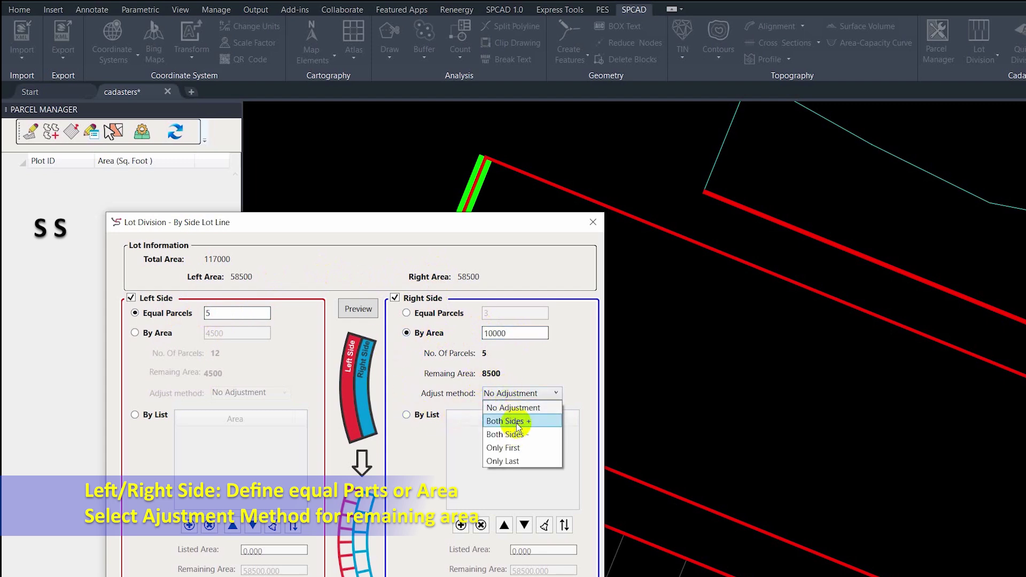
pyautogui.click(516, 421)
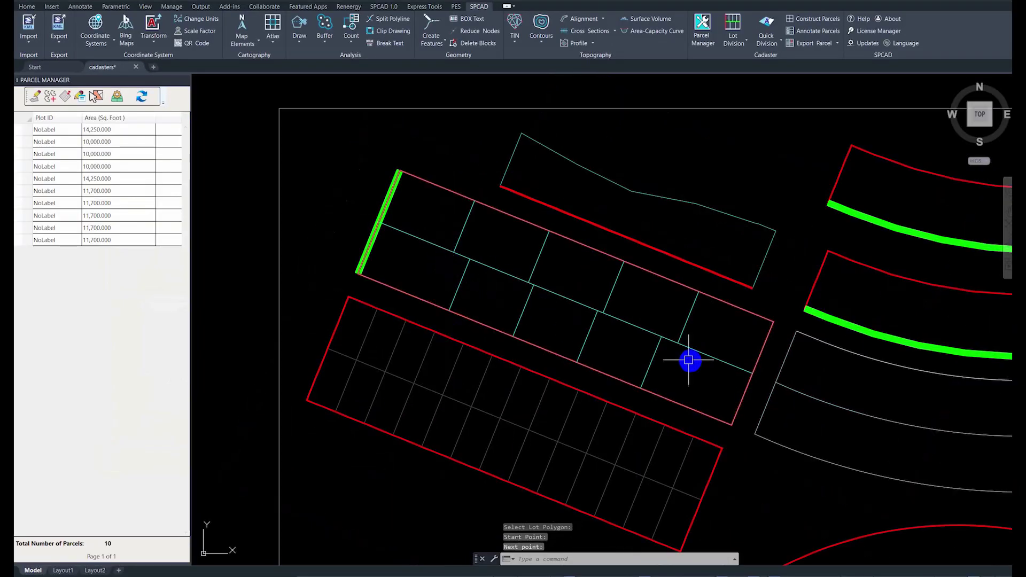
pyautogui.scroll(-3, 689, 360)
pyautogui.click(780, 44)
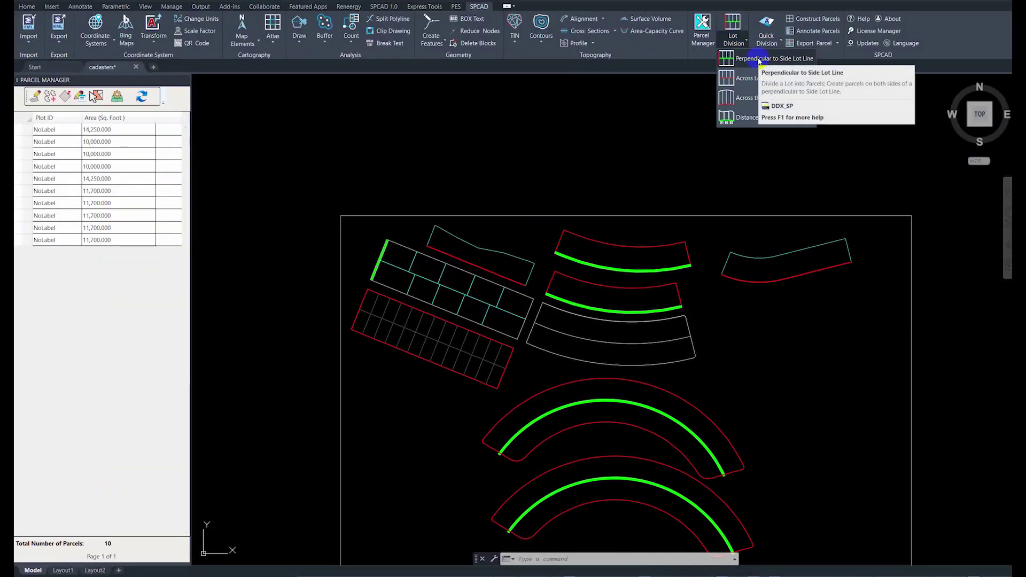
# Start an Across Lot Width division of the large curved lot, using the green arc as cutting edge
pyautogui.click(745, 78)
pyautogui.scroll(2, 680, 250)
pyautogui.scroll(3, 559, 304)
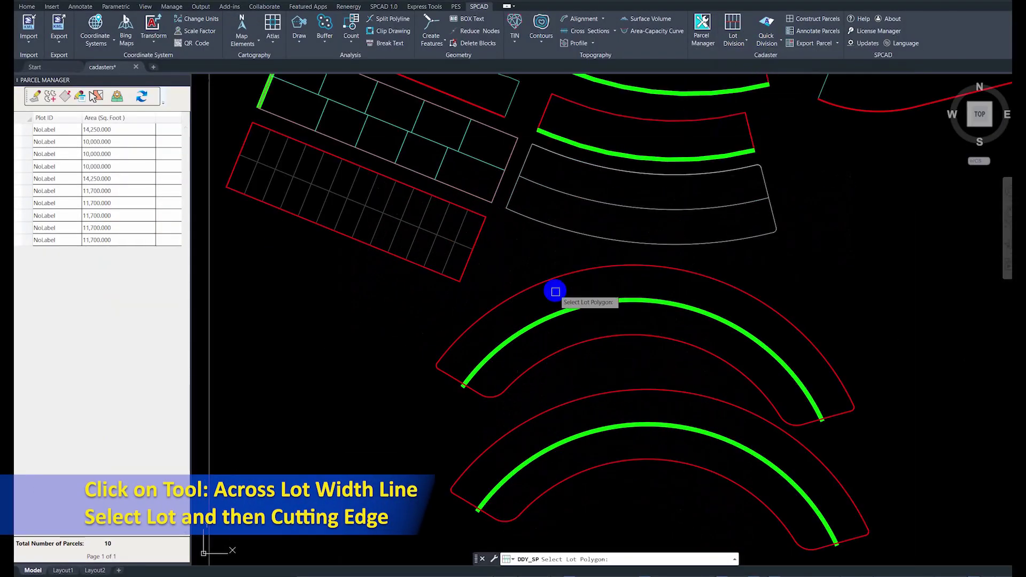
pyautogui.click(559, 303)
pyautogui.click(553, 319)
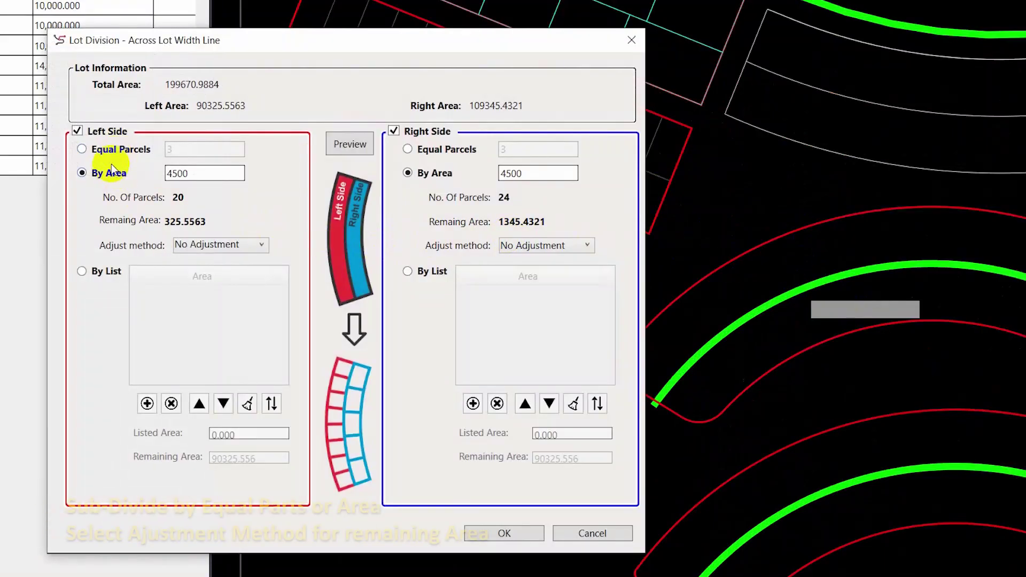
# Make 10 equal parcels on the left and 7500-area parcels on the right, trimming leftover from both sides
pyautogui.click(118, 149)
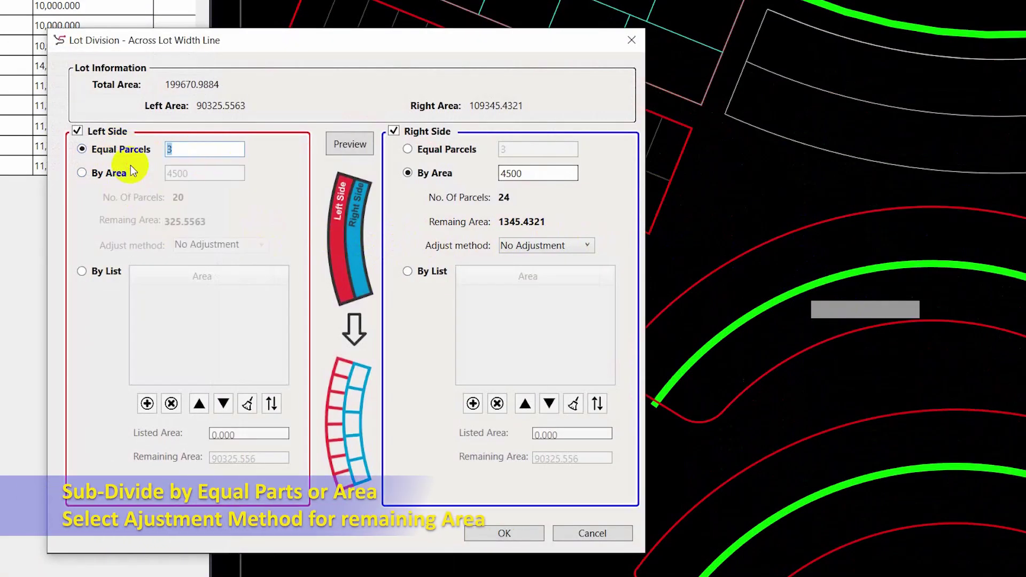
pyautogui.write('10')
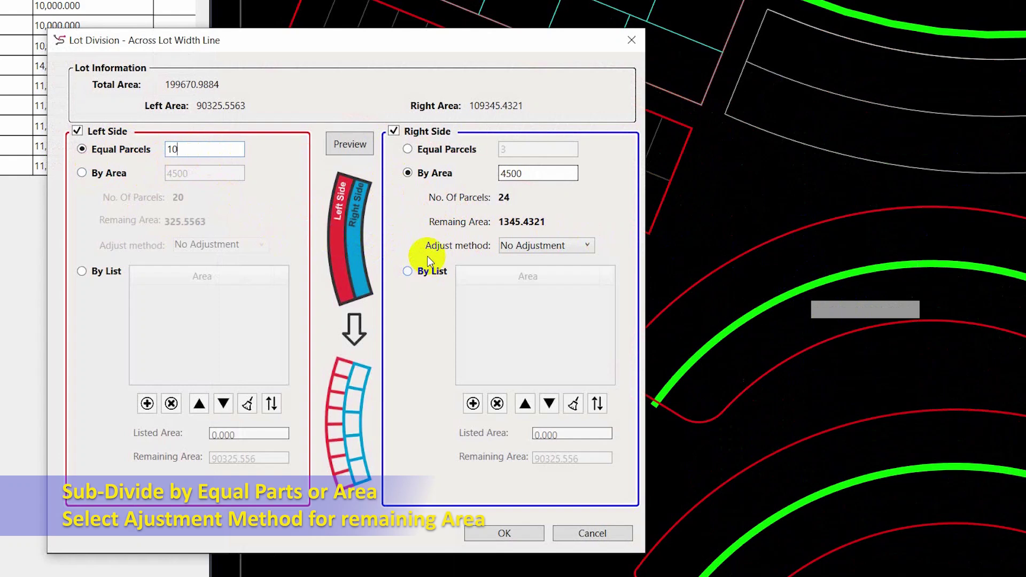
pyautogui.write('7500')
pyautogui.click(551, 246)
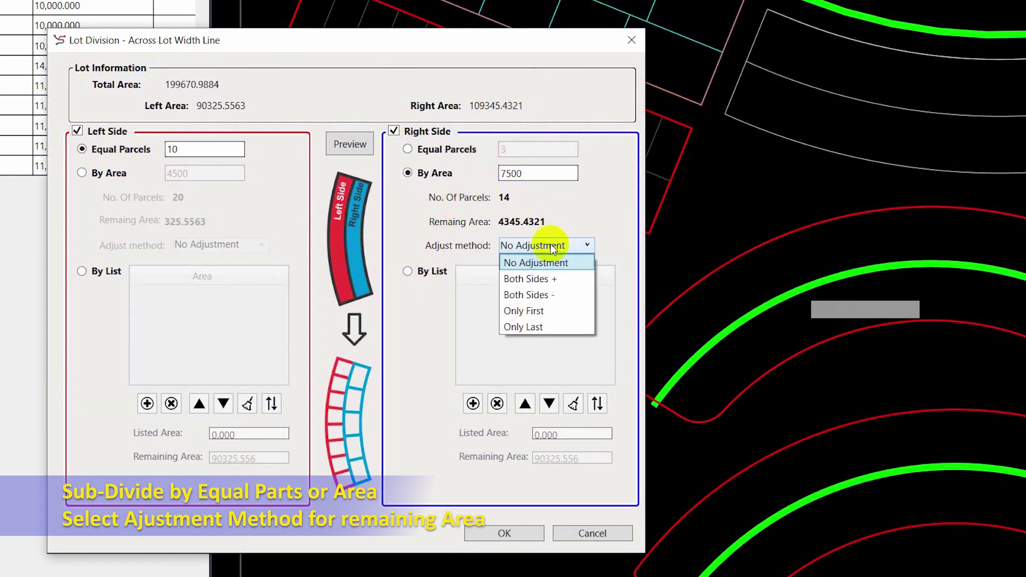
pyautogui.click(539, 296)
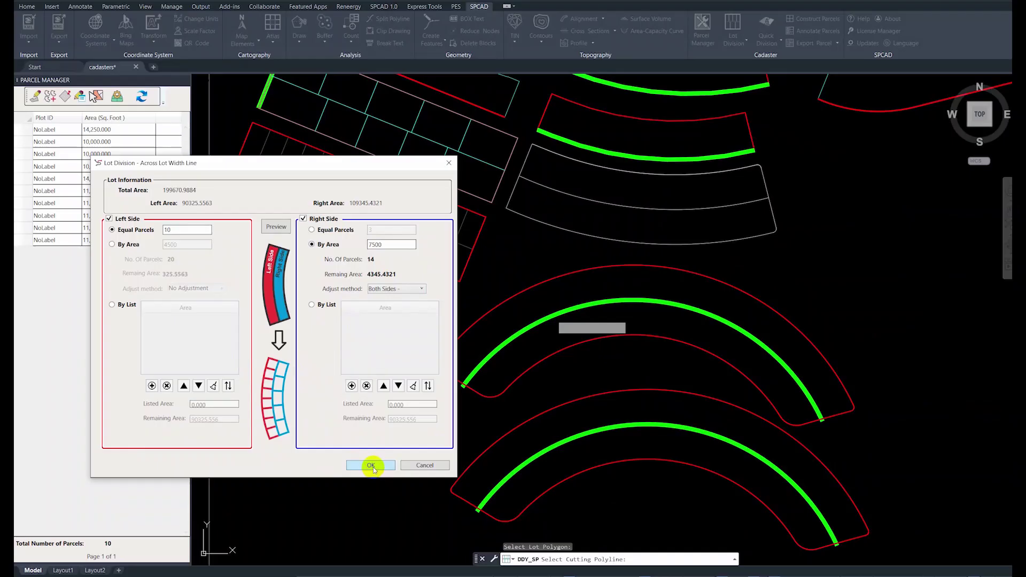
pyautogui.click(374, 467)
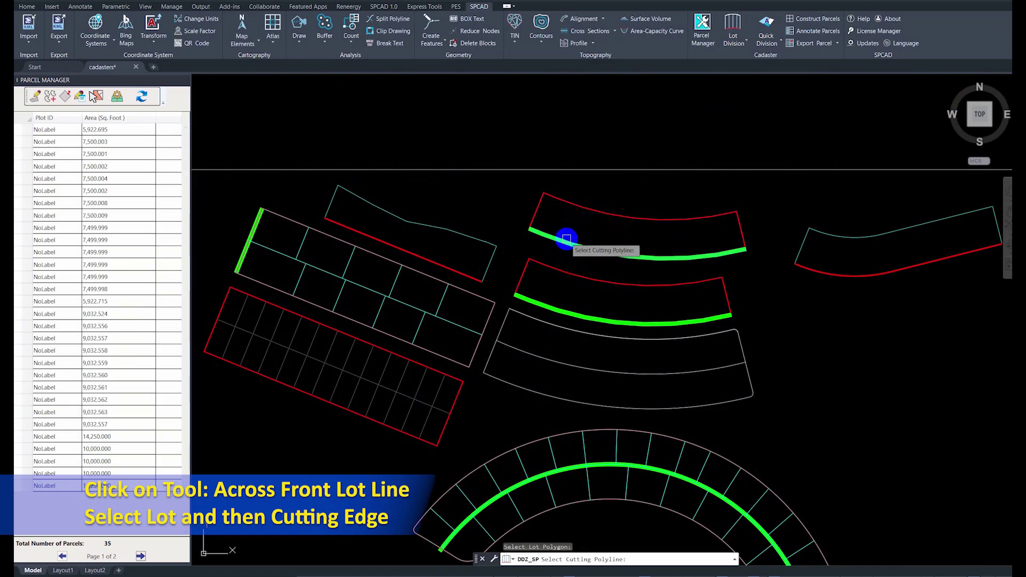
# Split the top curved lot into five equal parcels along its green front edge
pyautogui.click(567, 239)
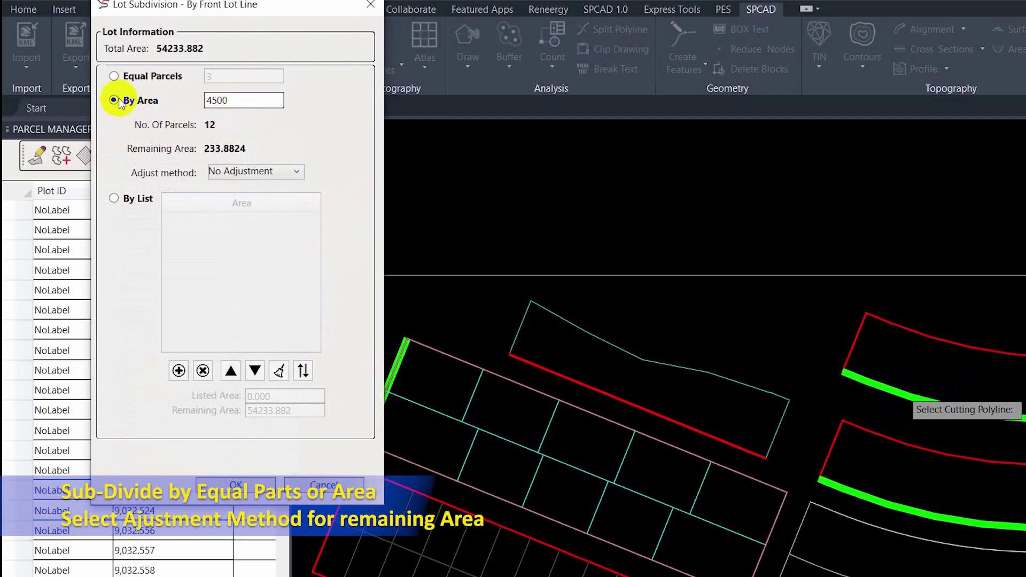
pyautogui.click(128, 77)
pyautogui.write('5')
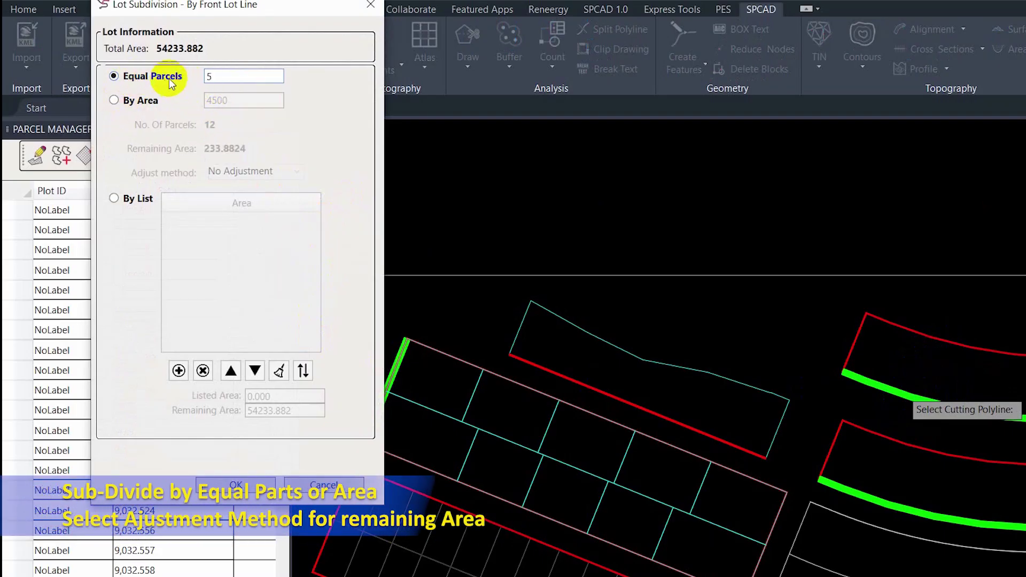
pyautogui.click(241, 485)
# Divide the top-right curved lot into 7500-area parcels, giving all leftover to the first parcel
pyautogui.moveTo(679, 358); pyautogui.dragTo(678, 191, button='middle')
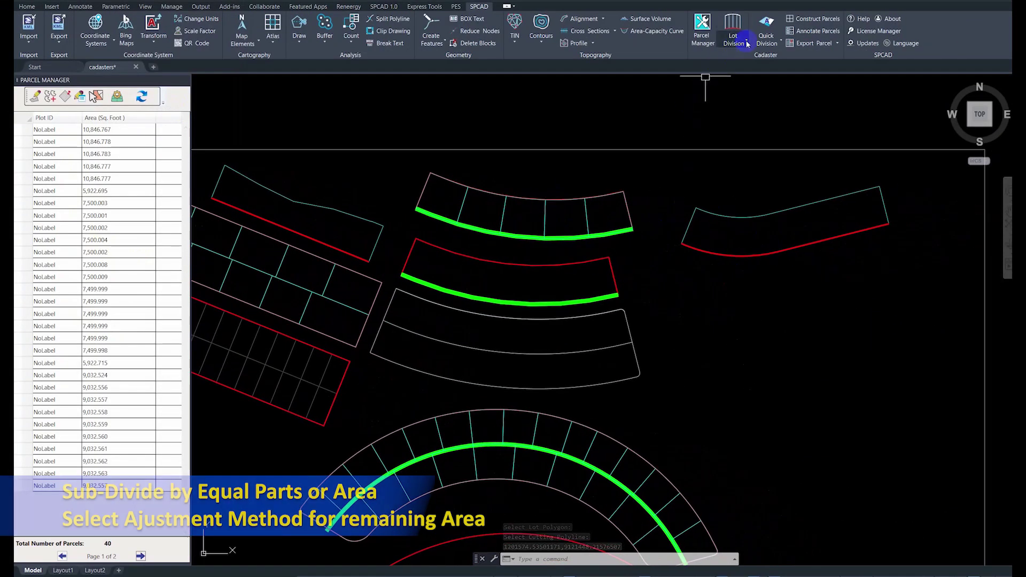
pyautogui.click(733, 38)
pyautogui.click(757, 102)
pyautogui.click(728, 216)
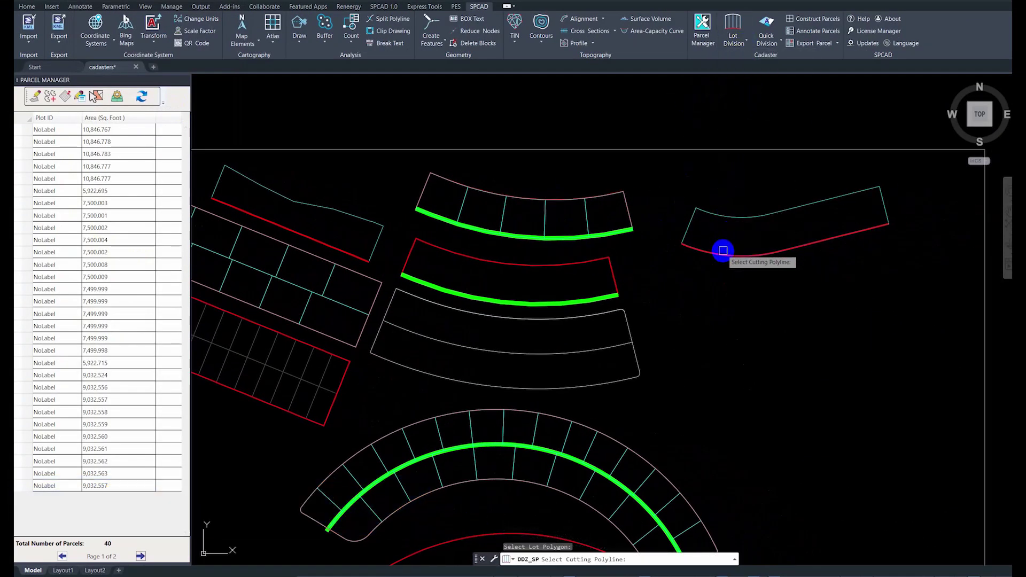
pyautogui.click(722, 249)
pyautogui.write('4500')
pyautogui.click(123, 67)
pyautogui.write('7500')
pyautogui.click(252, 172)
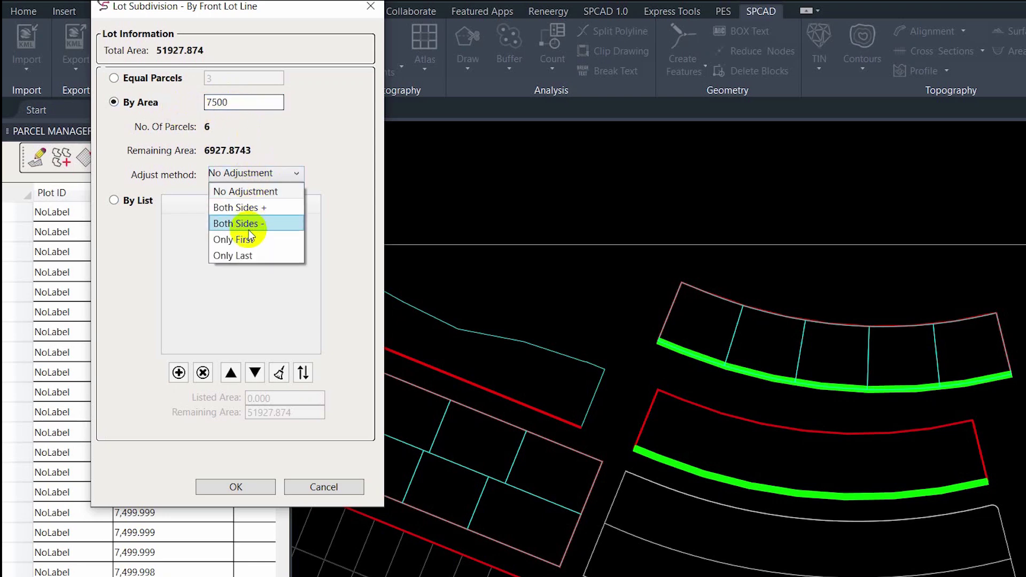
pyautogui.click(246, 239)
pyautogui.click(236, 487)
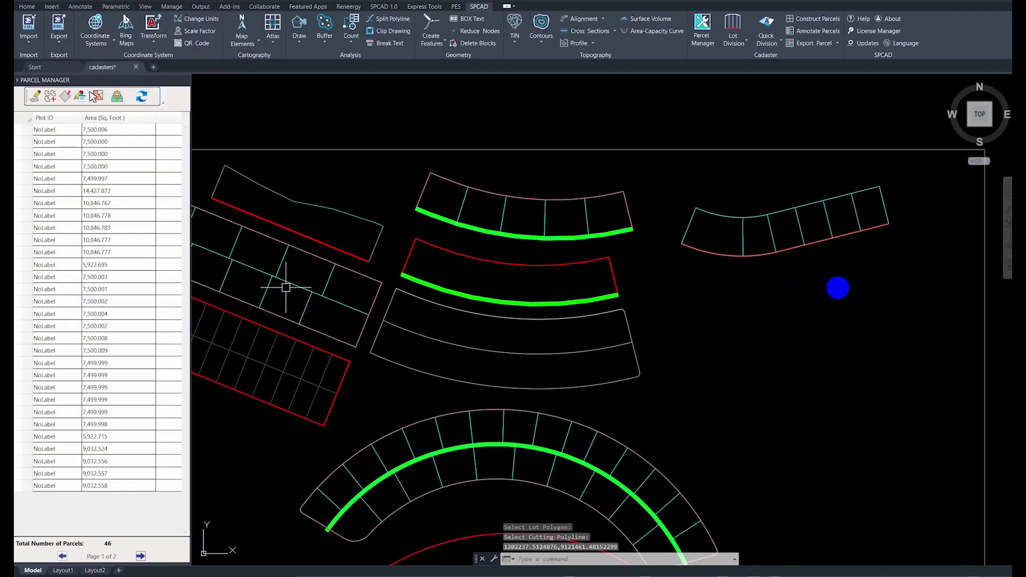
pyautogui.click(736, 40)
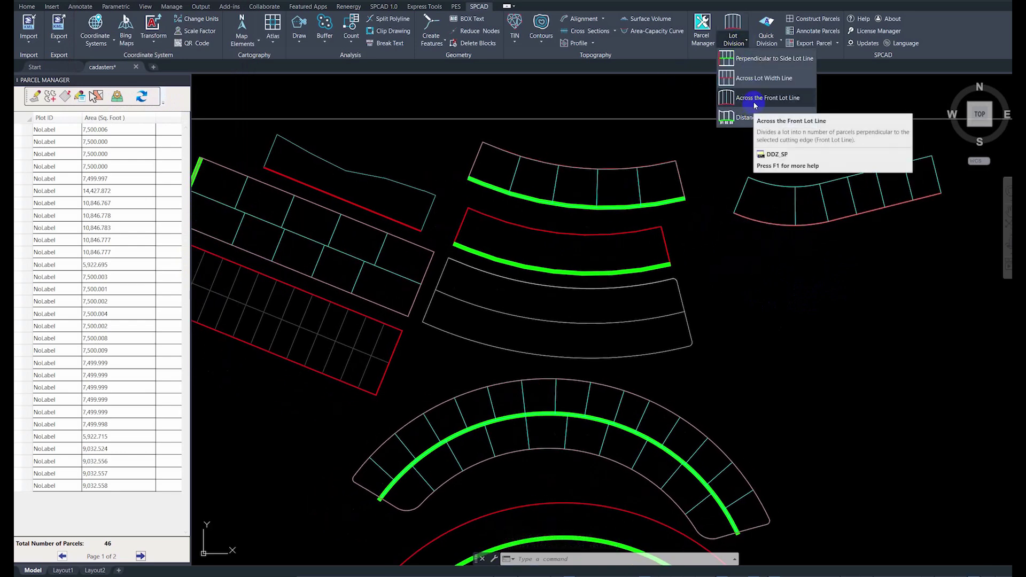
pyautogui.click(752, 119)
# Pick the red curved lot and its green front edge, and start a By List area list with 7500
pyautogui.scroll(-3, 585, 179)
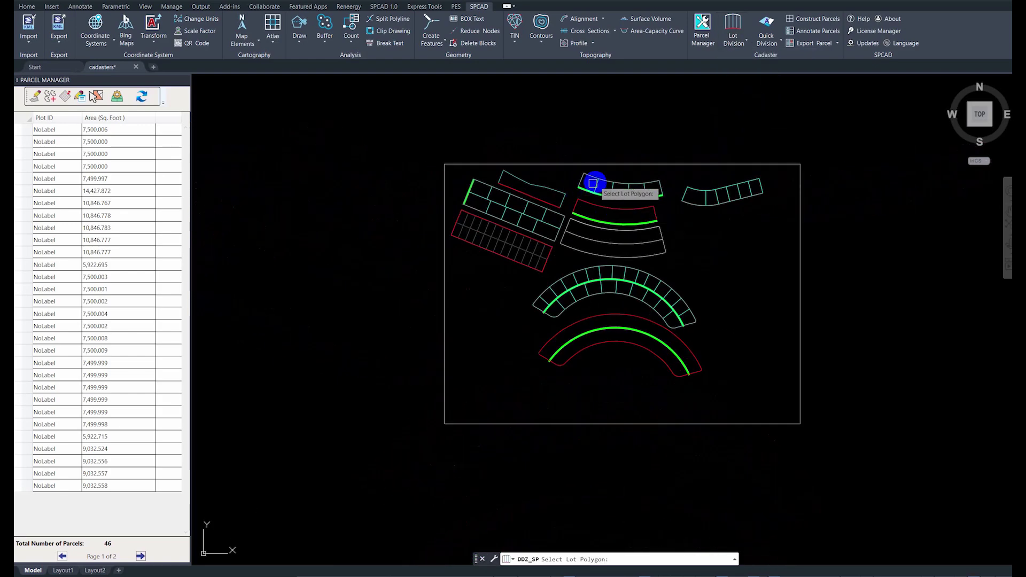
pyautogui.scroll(3, 588, 234)
pyautogui.click(588, 234)
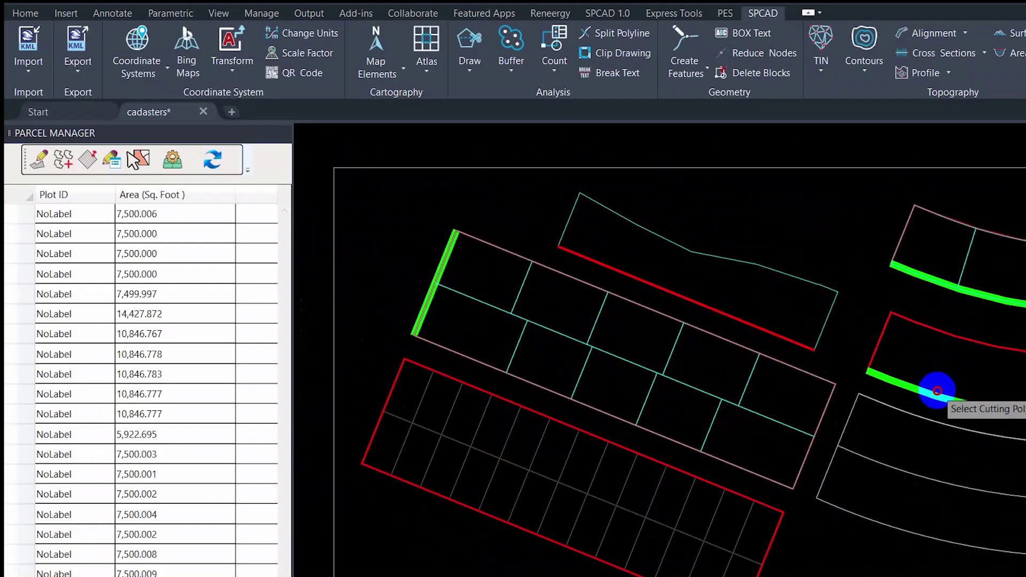
pyautogui.click(584, 235)
pyautogui.click(140, 203)
pyautogui.click(180, 374)
pyautogui.doubleClick(211, 225)
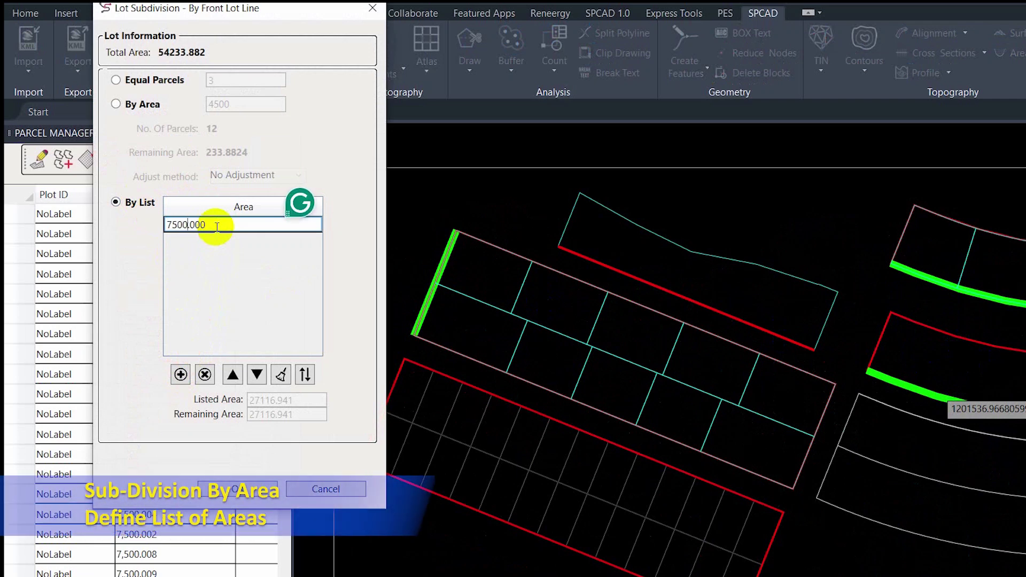
pyautogui.press('Return')
# Add list areas 10000, 25000 and 10000 and apply the area-list subdivision
pyautogui.click(181, 375)
pyautogui.doubleClick(194, 240)
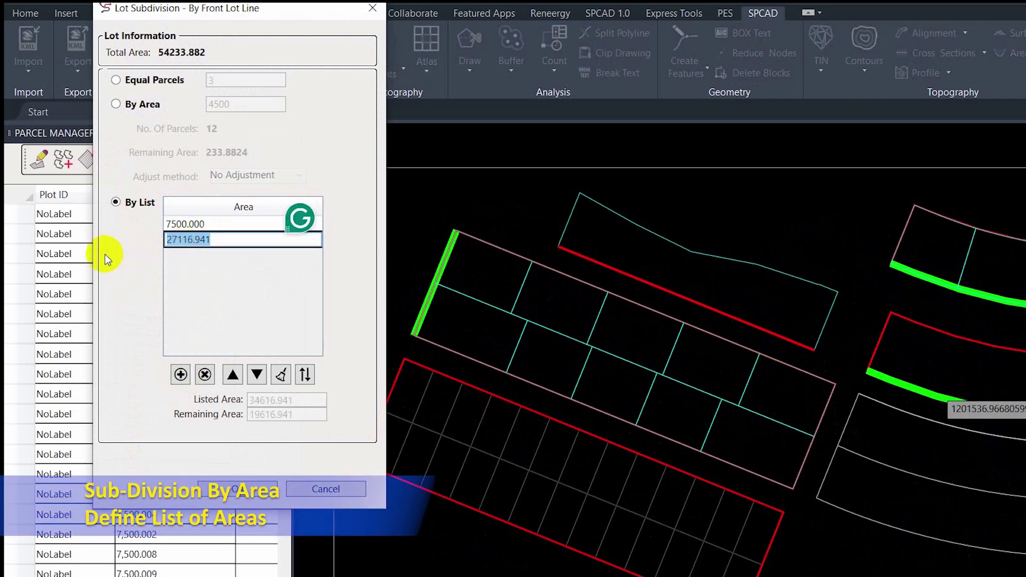
pyautogui.write('10000')
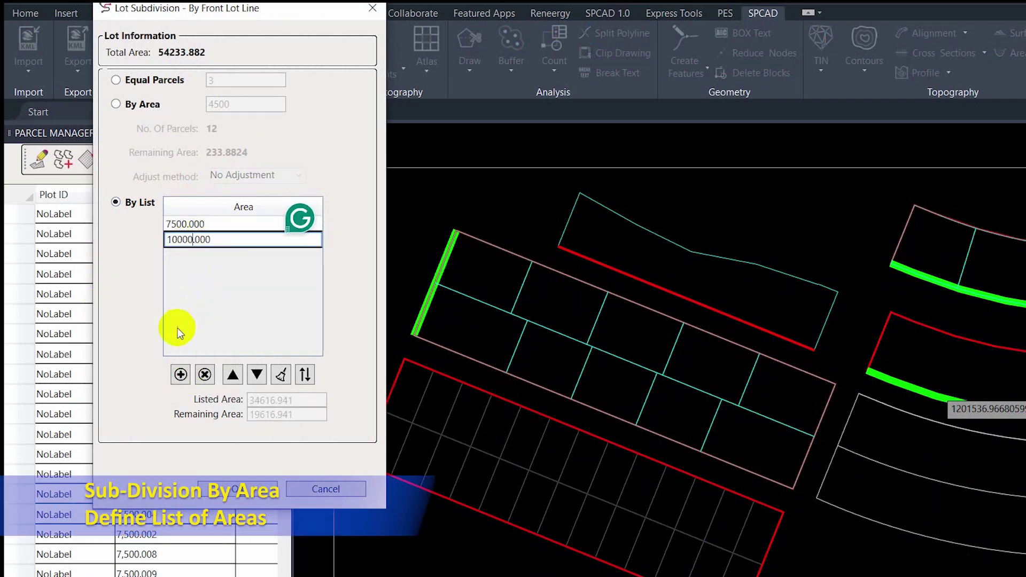
pyautogui.click(181, 375)
pyautogui.doubleClick(211, 254)
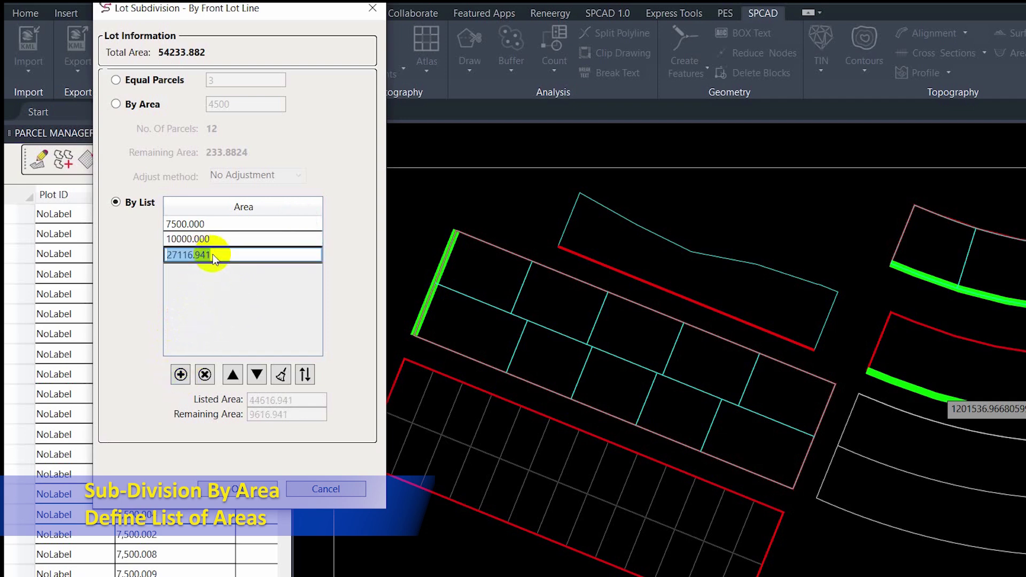
pyautogui.write('25000.000')
pyautogui.click(181, 375)
pyautogui.doubleClick(193, 270)
pyautogui.write('10000')
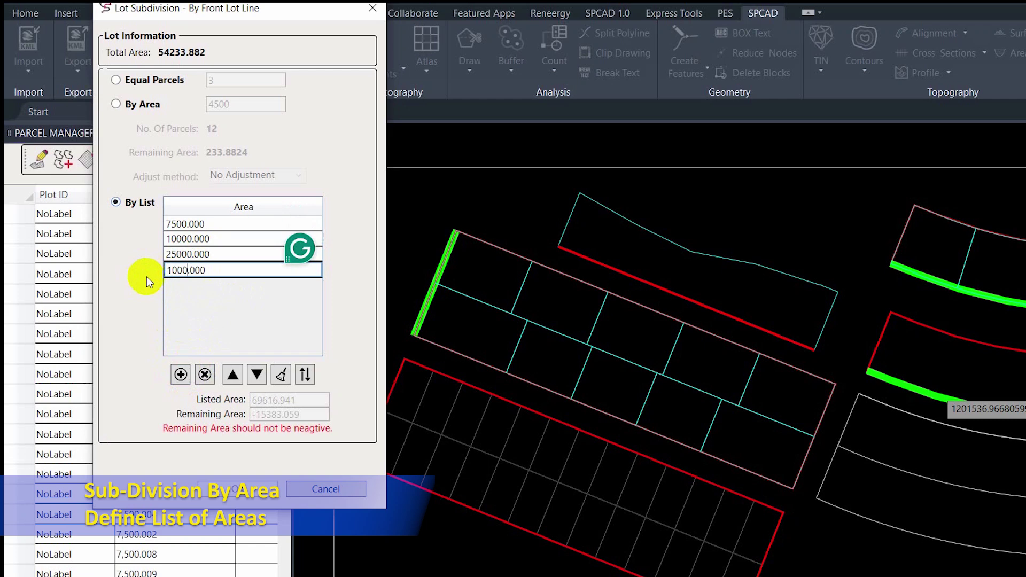
pyautogui.click(202, 271)
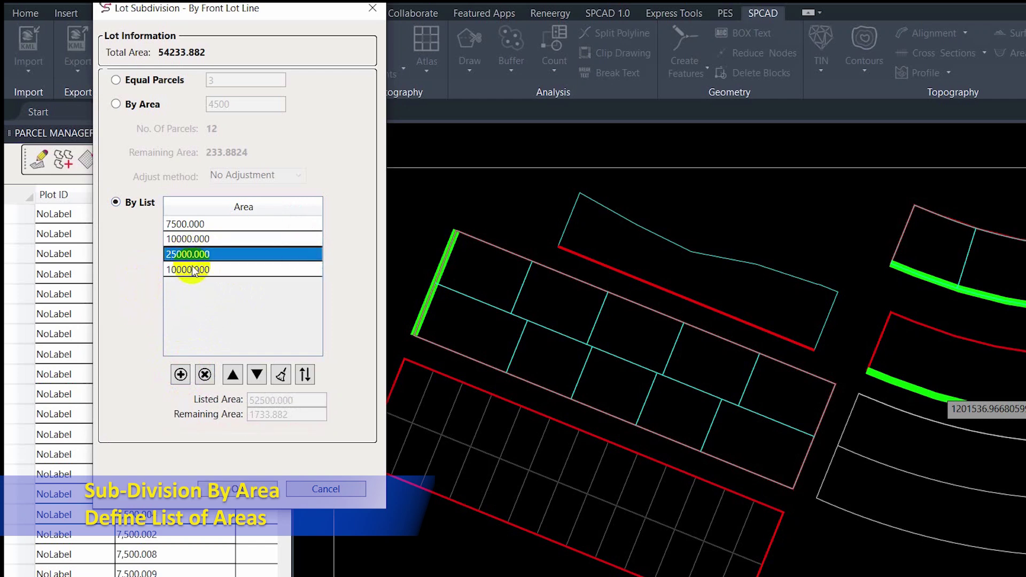
pyautogui.click(247, 488)
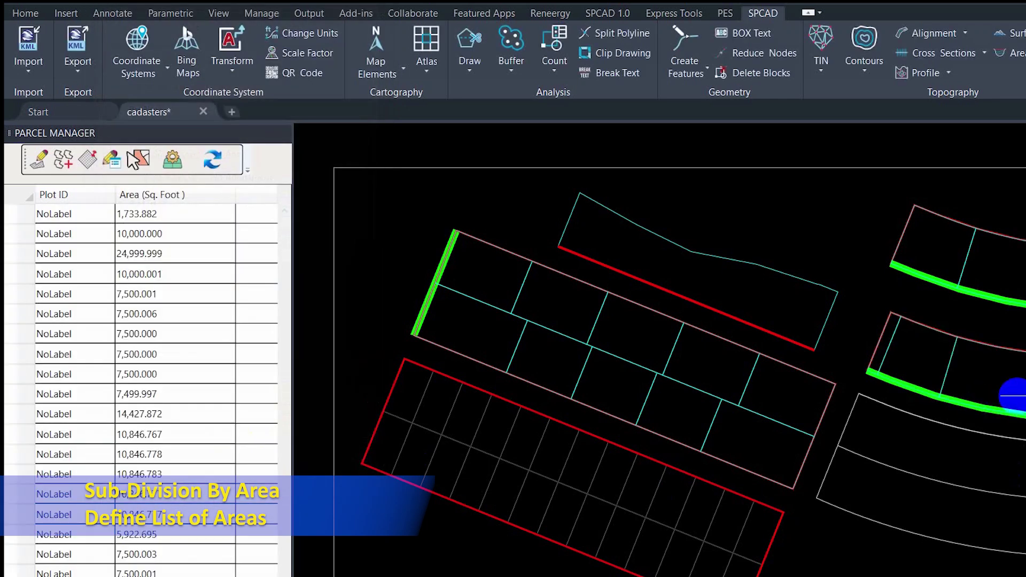
# Pan to the long lot and select its polygon for subdivision
pyautogui.moveTo(987, 421); pyautogui.dragTo(974, 376, button='middle')
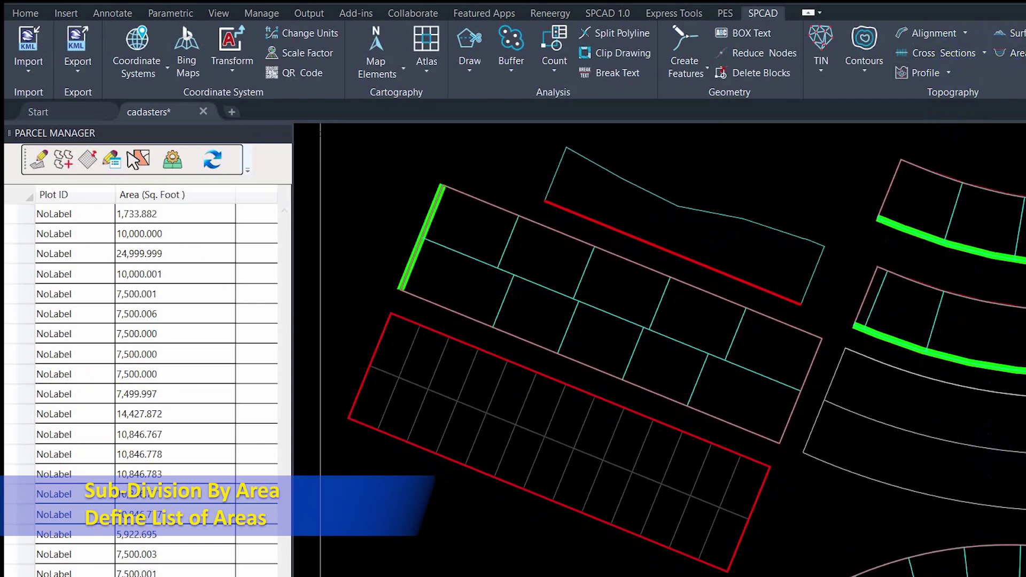
pyautogui.scroll(2, 878, 337)
pyautogui.scroll(3, 855, 332)
pyautogui.click(873, 293)
# Split the long lot along its red cutting edge at 100-unit spacing
pyautogui.click(878, 447)
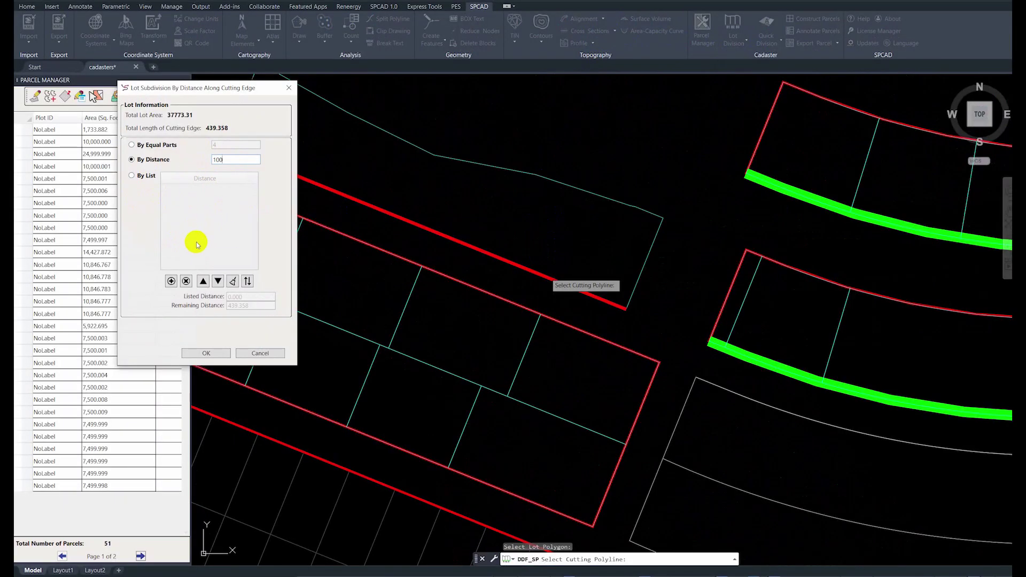
pyautogui.click(210, 354)
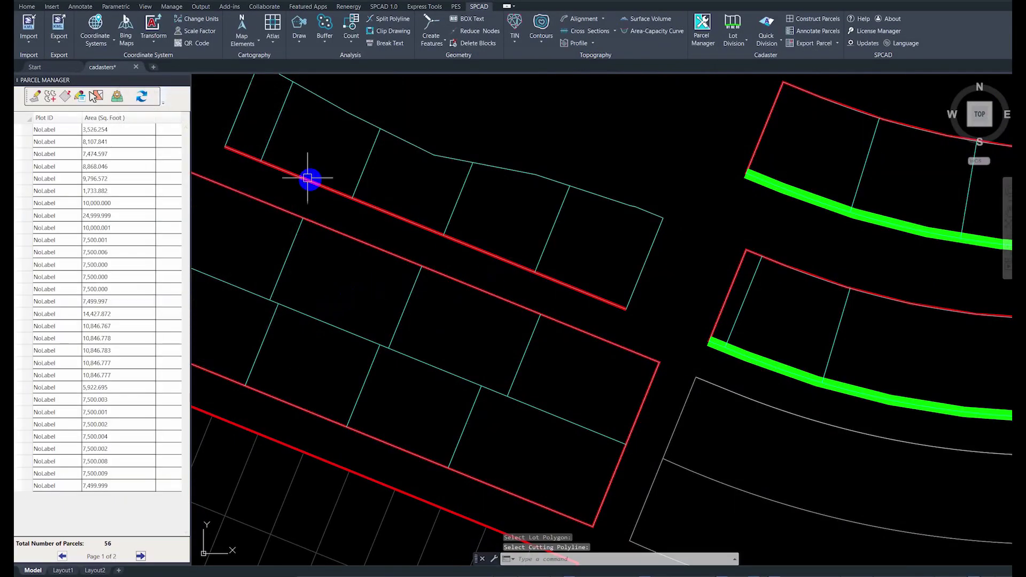
pyautogui.scroll(-5, 342, 193)
pyautogui.scroll(-2, 385, 216)
pyautogui.scroll(1, 449, 278)
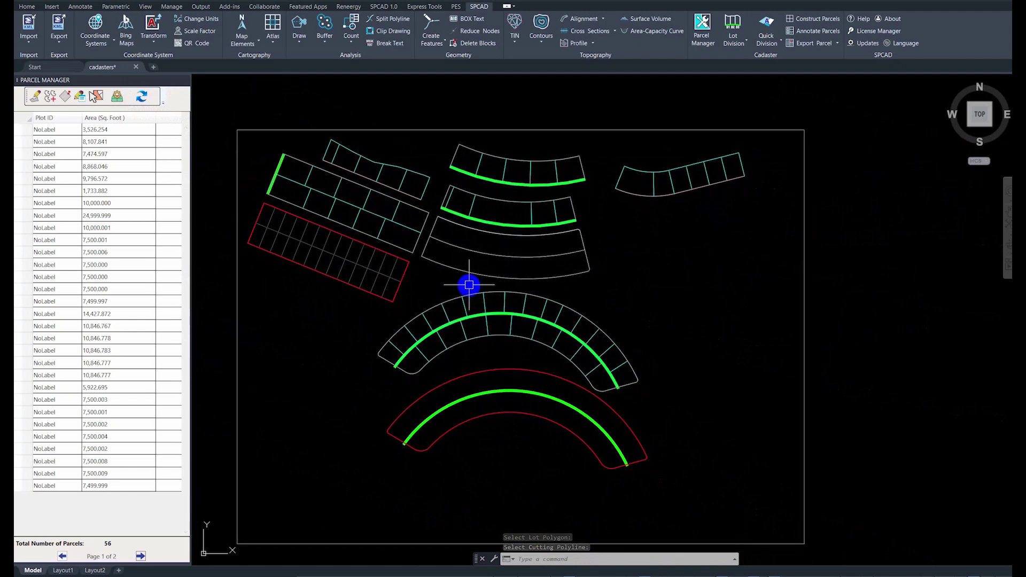
pyautogui.scroll(2, 416, 184)
pyautogui.scroll(2, 417, 184)
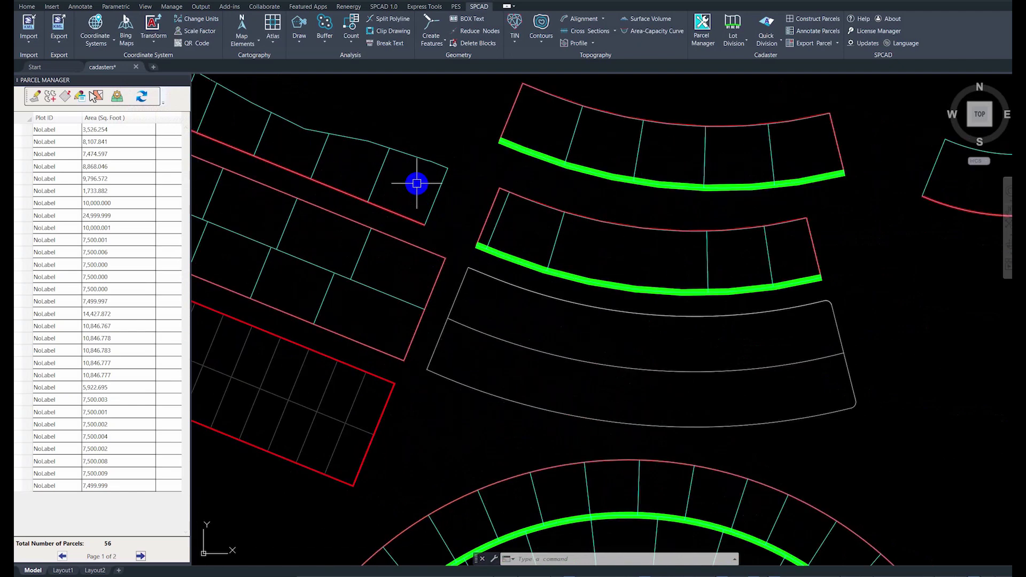
pyautogui.scroll(-2, 447, 240)
pyautogui.scroll(4, 444, 252)
pyautogui.scroll(-4, 481, 214)
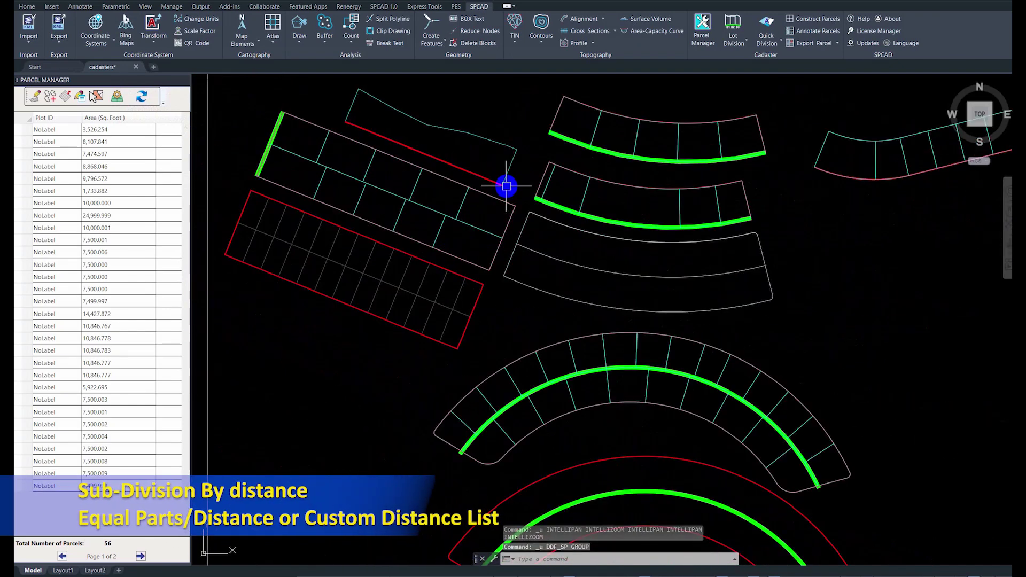
# Copy the small cut-off lot and paste the copy below the original
pyautogui.click(504, 179)
pyautogui.hotkey('ctrl', 'c')
pyautogui.hotkey('ctrl', 'v')
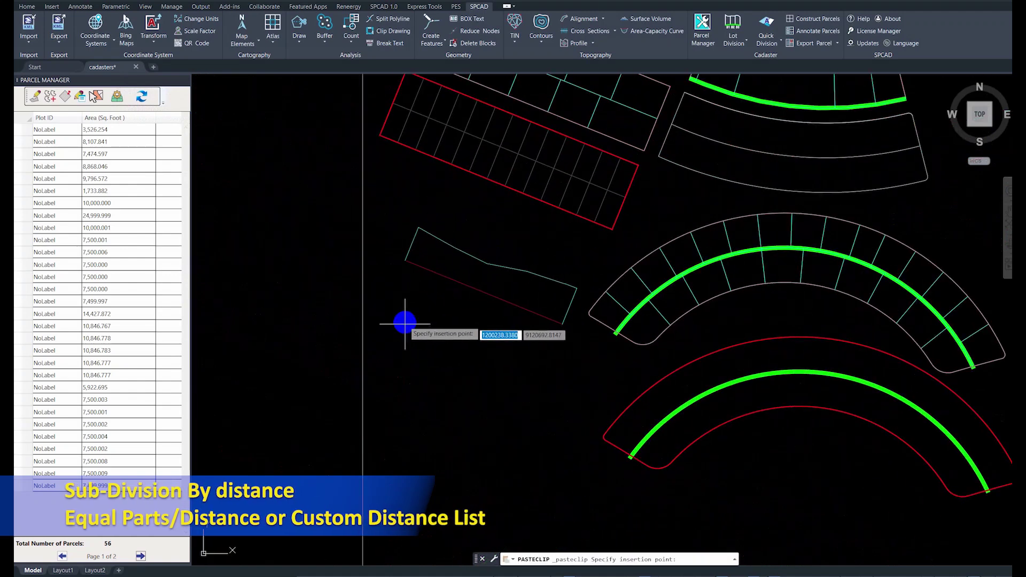
pyautogui.click(384, 414)
# Divide the upper lot into 5 equal parts along its red cutting edge
pyautogui.click(747, 42)
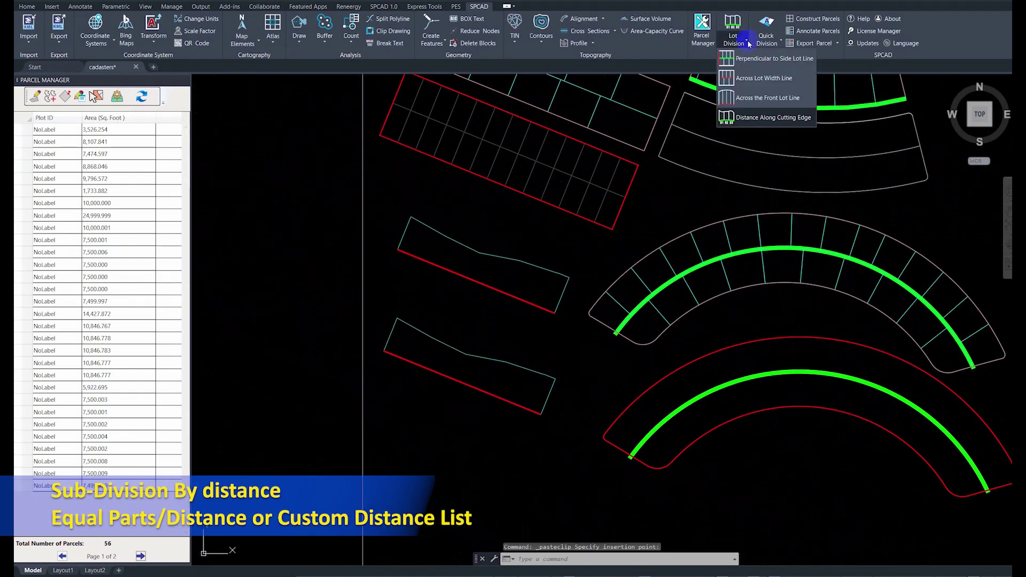
pyautogui.click(730, 117)
pyautogui.click(519, 267)
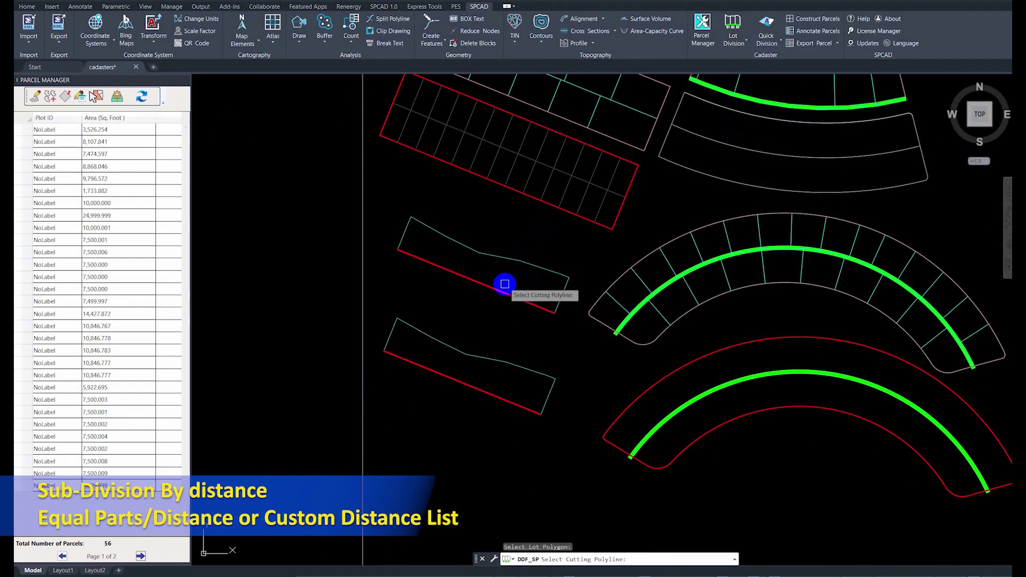
pyautogui.click(506, 282)
pyautogui.click(197, 149)
pyautogui.write('5')
pyautogui.click(209, 352)
# Start a By List distance division of the pasted lot along its red edge
pyautogui.click(742, 37)
pyautogui.click(759, 60)
pyautogui.click(497, 362)
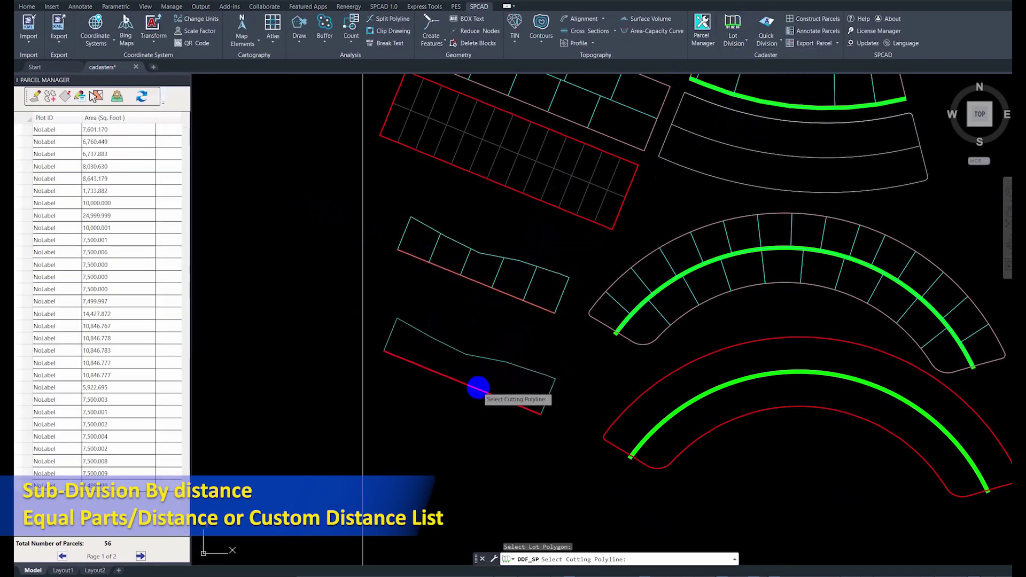
pyautogui.click(478, 387)
pyautogui.click(148, 178)
pyautogui.click(171, 281)
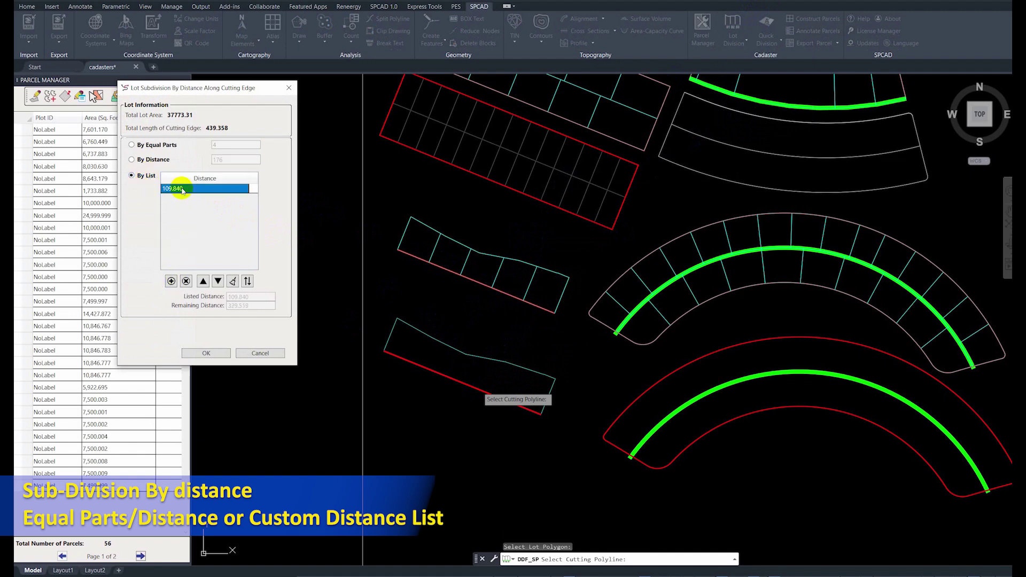
# Enter list distances 120, 140, 100, 50 and 25 for the copied lot and apply the division
pyautogui.press('Return')
pyautogui.click(171, 281)
pyautogui.write('140.000')
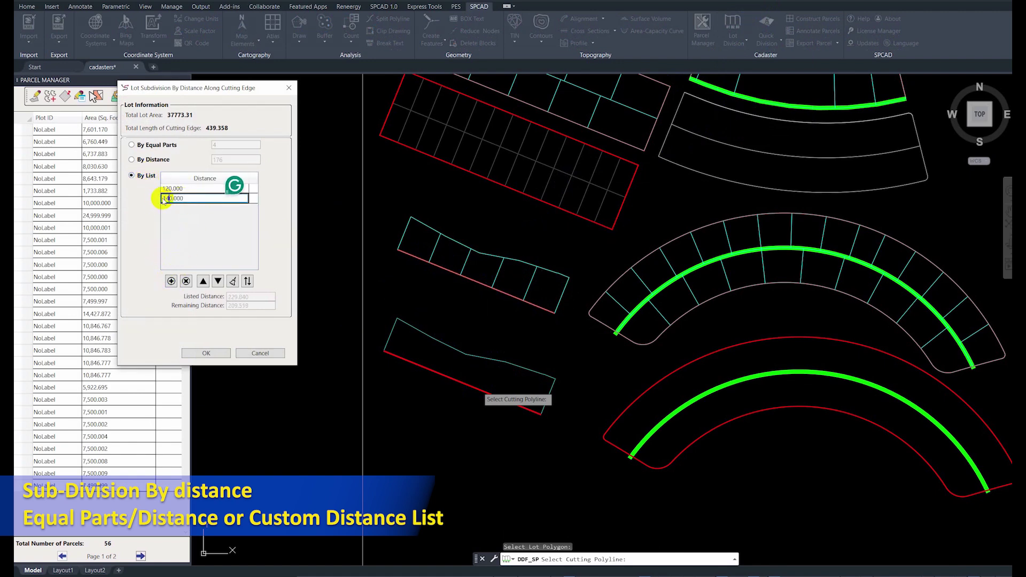
pyautogui.click(171, 281)
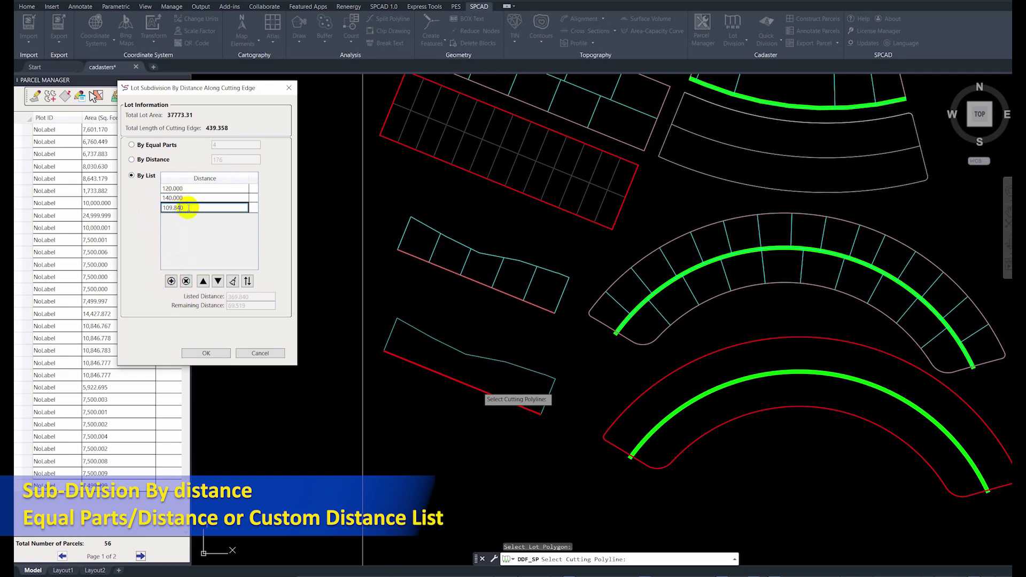
pyautogui.click(172, 281)
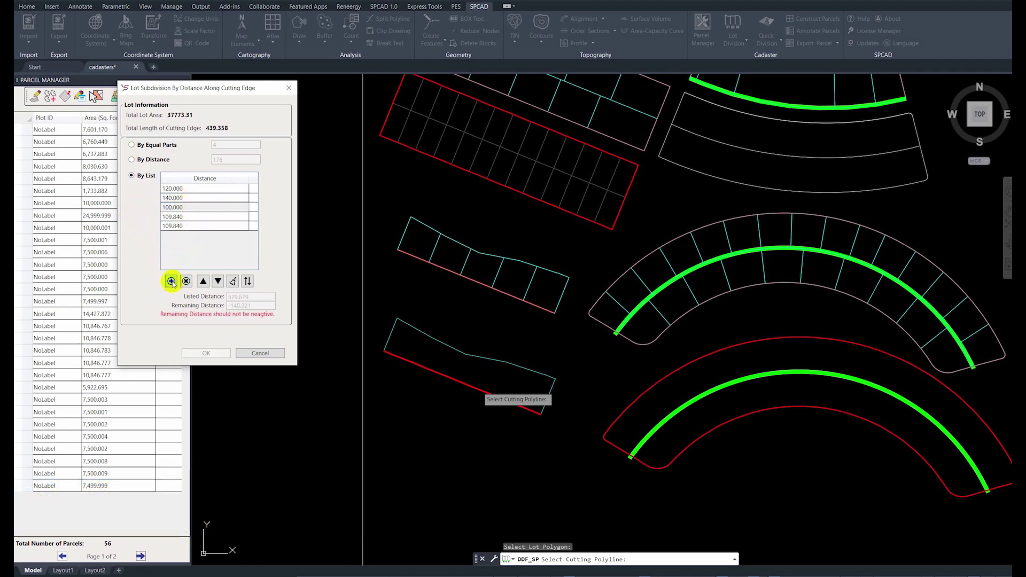
pyautogui.press('Return')
pyautogui.press('Down')
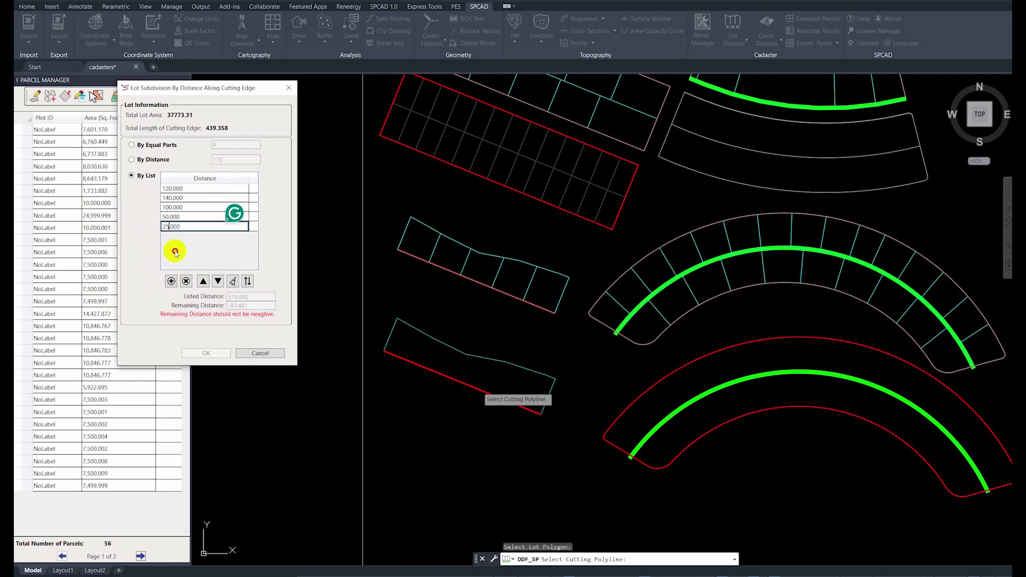
pyautogui.press('Return')
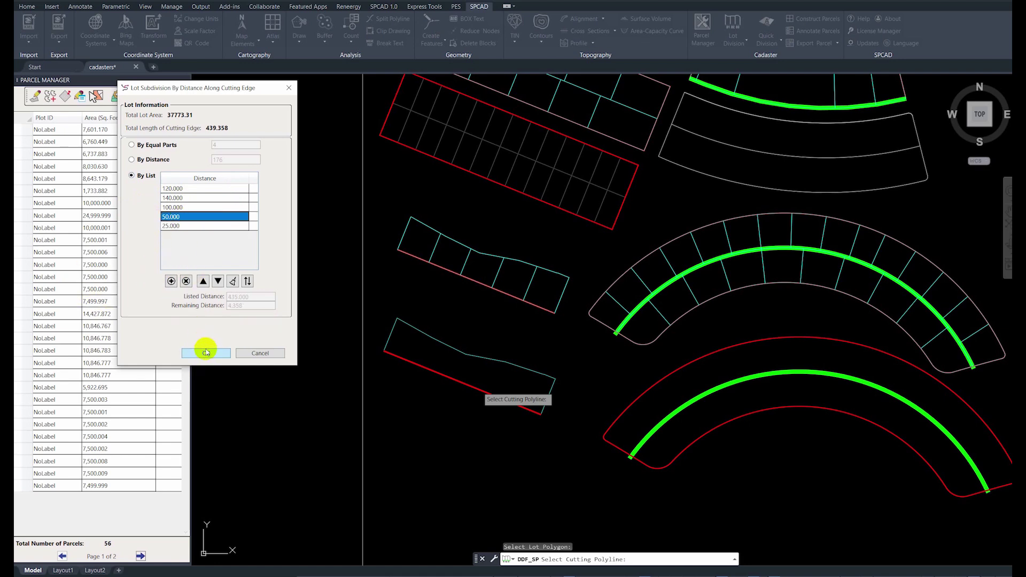
pyautogui.click(206, 352)
pyautogui.scroll(2, 403, 378)
pyautogui.scroll(-4, 452, 342)
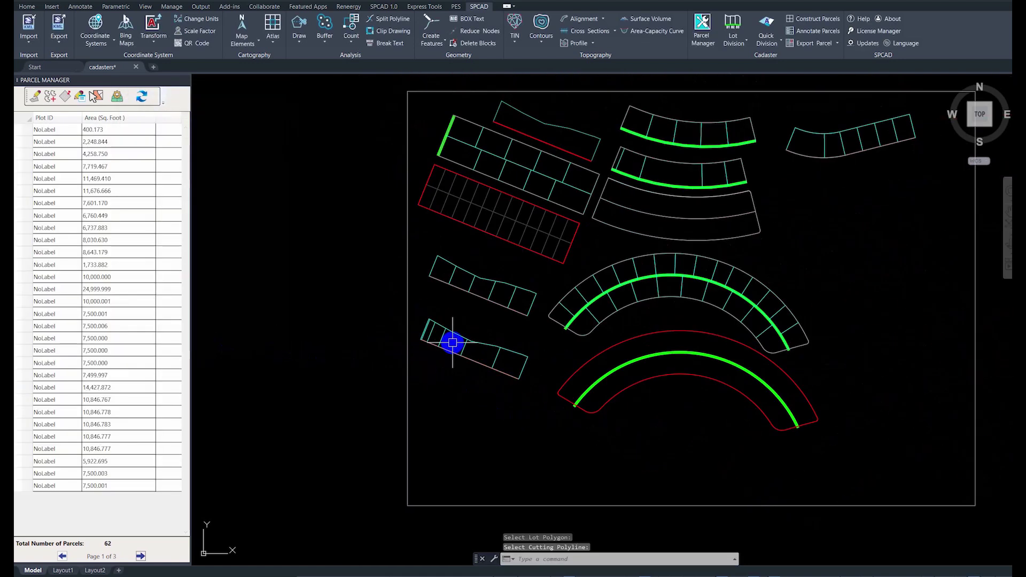
pyautogui.scroll(-2, 471, 331)
pyautogui.scroll(2, 509, 232)
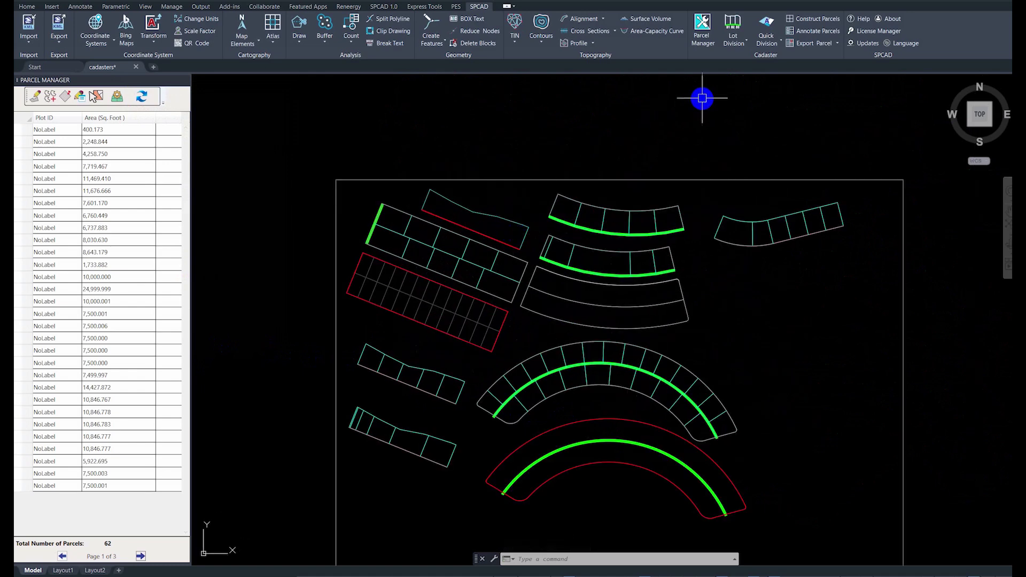
pyautogui.scroll(1, 542, 225)
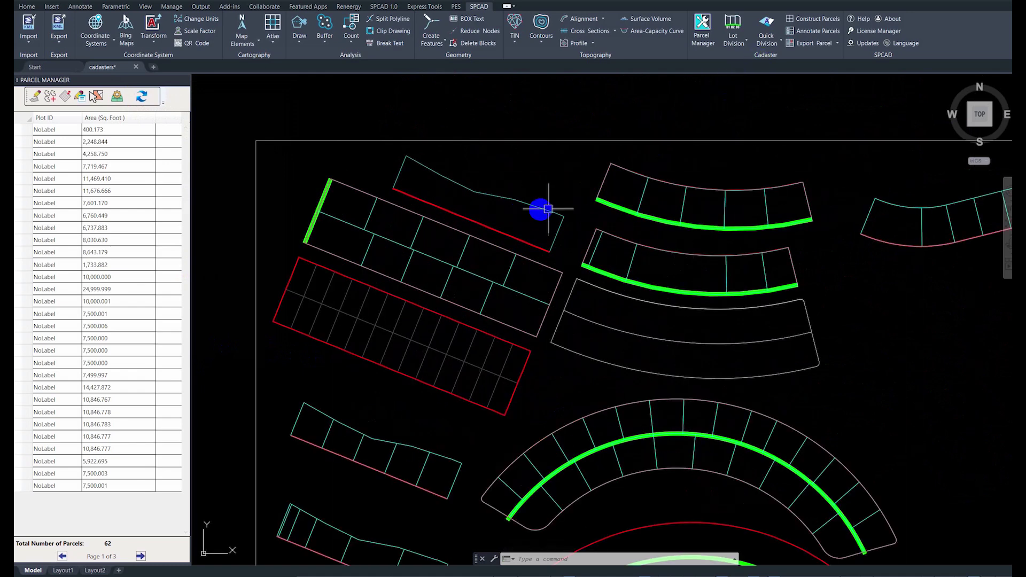
pyautogui.scroll(1, 541, 212)
# Set Annotate Parcels area units to Square Foot and edge length units to Foot
pyautogui.click(827, 31)
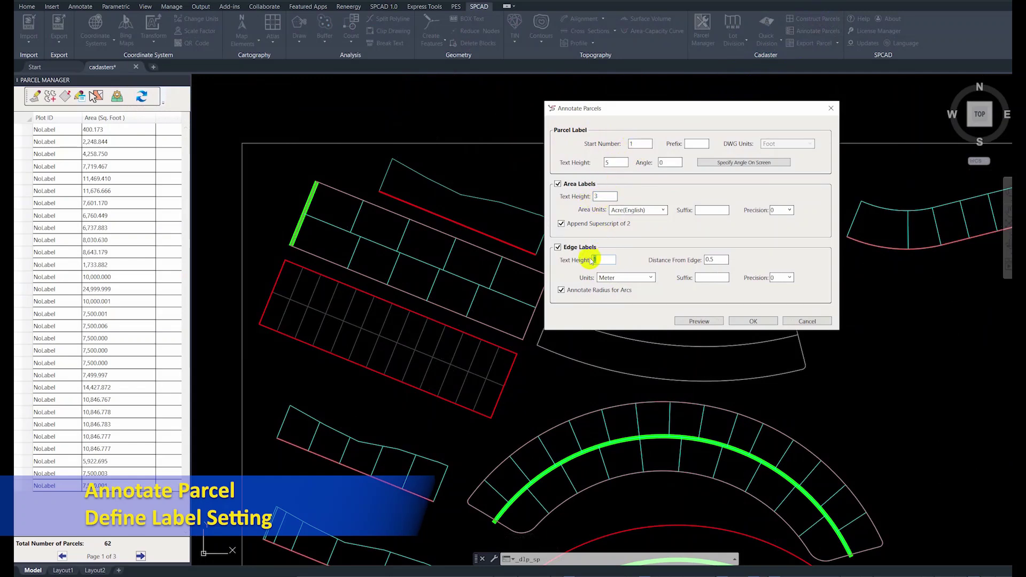
pyautogui.click(650, 210)
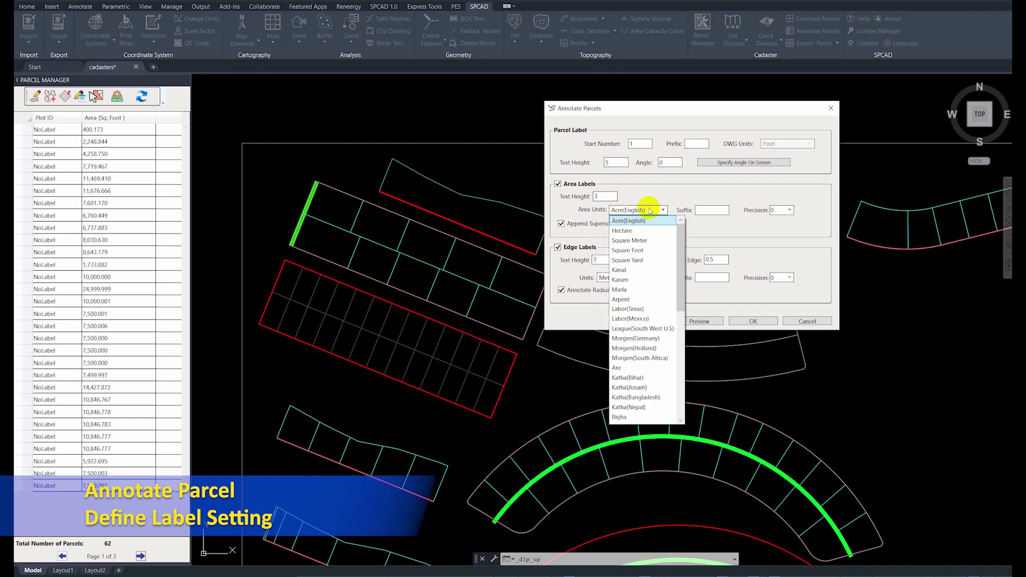
pyautogui.scroll(-3, 638, 276)
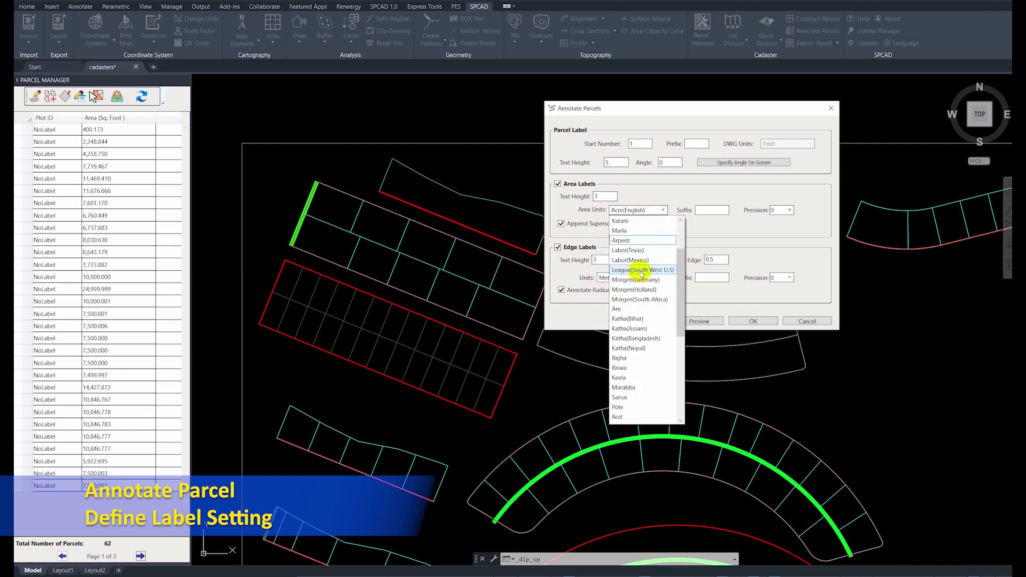
pyautogui.scroll(-2, 638, 277)
pyautogui.scroll(1, 638, 277)
pyautogui.scroll(2, 637, 277)
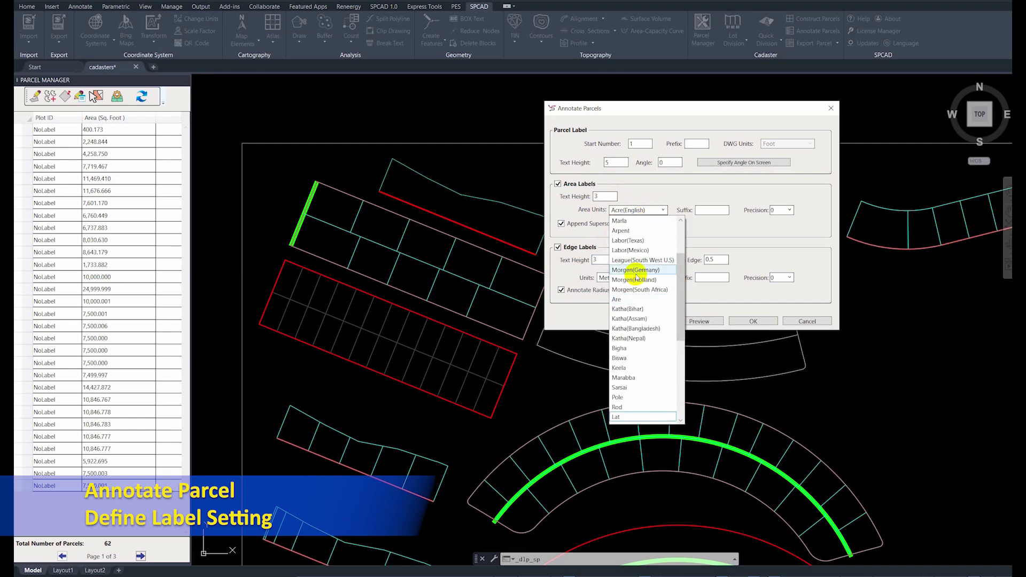
pyautogui.scroll(3, 636, 277)
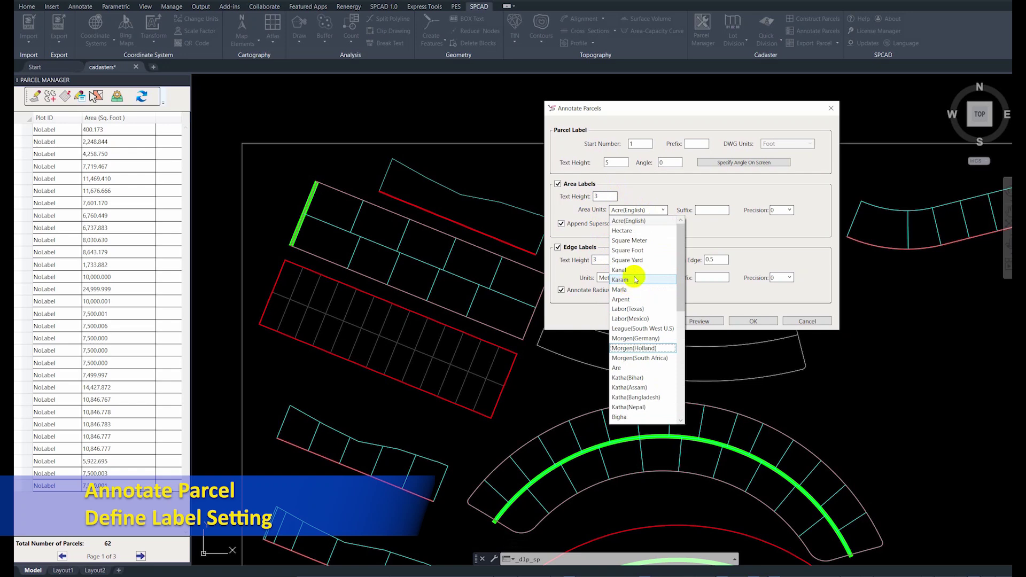
pyautogui.click(631, 250)
pyautogui.click(620, 278)
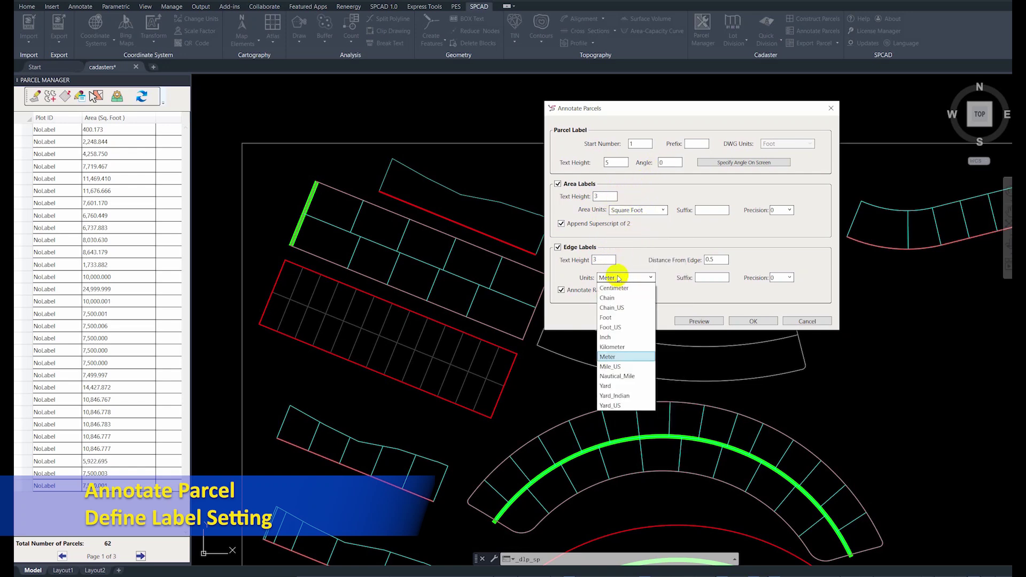
pyautogui.click(604, 320)
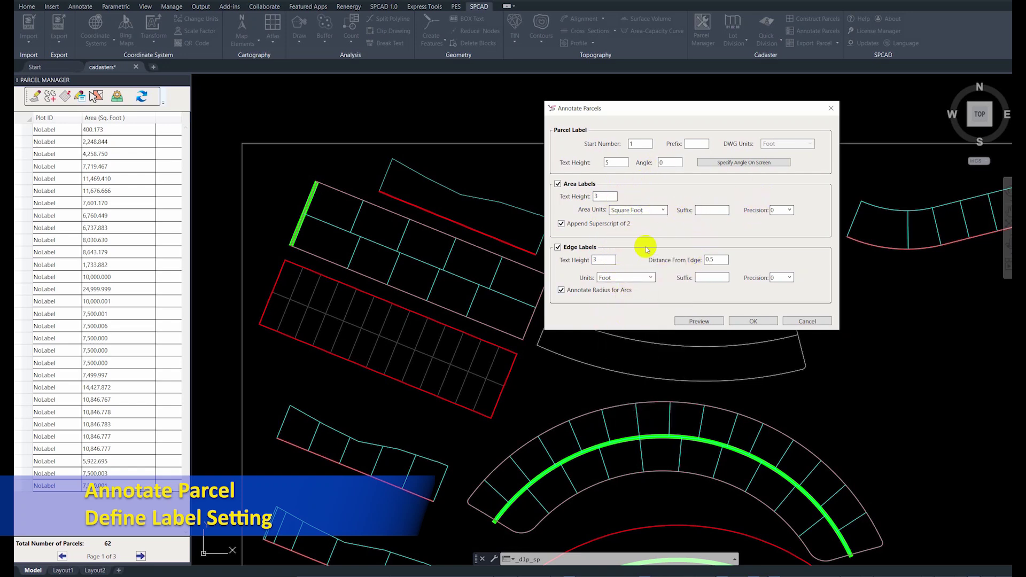
pyautogui.click(753, 321)
# Label the first five arc-block lots as parcels 1–5 by picking their corner run
pyautogui.scroll(3, 469, 316)
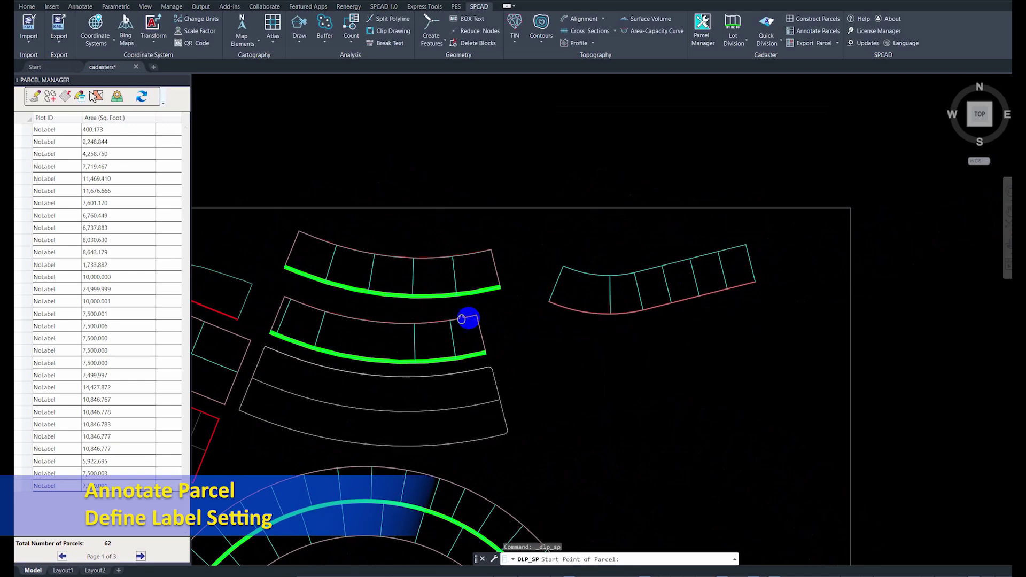
pyautogui.scroll(3, 385, 270)
pyautogui.click(393, 251)
pyautogui.click(644, 277)
pyautogui.press('Return')
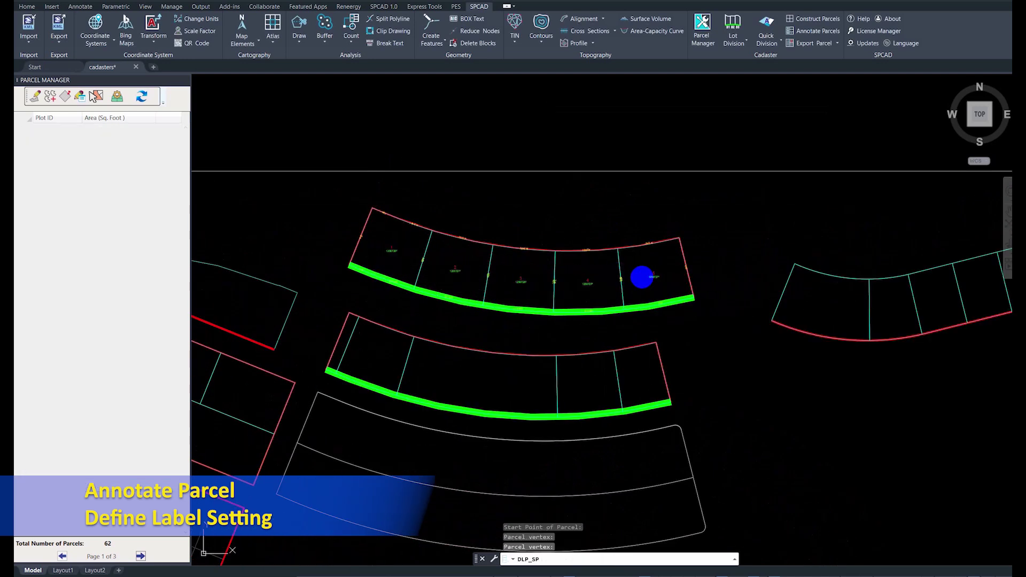
pyautogui.scroll(2, 396, 259)
pyautogui.scroll(2, 786, 318)
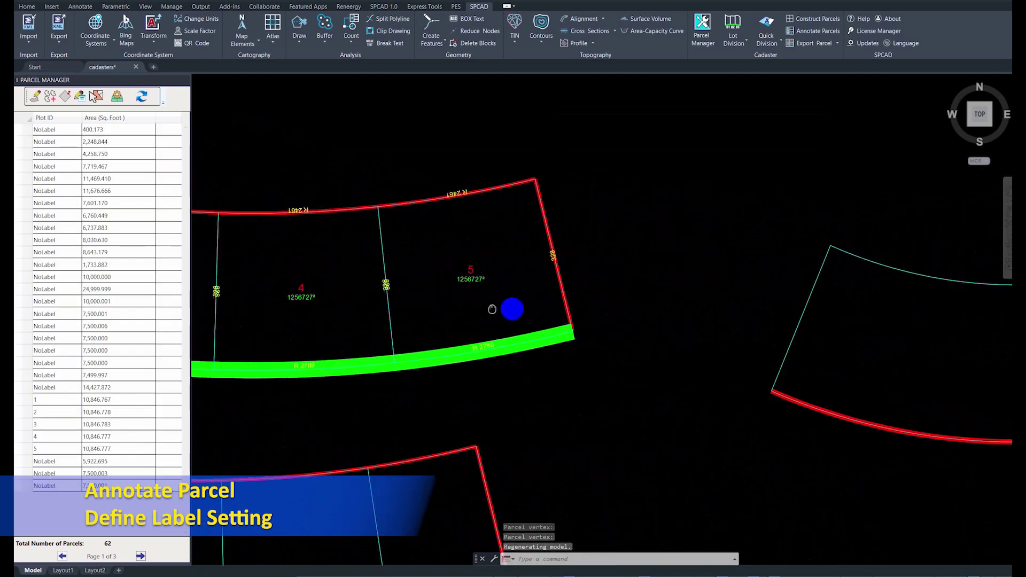
pyautogui.scroll(-4, 589, 236)
pyautogui.scroll(-2, 585, 270)
pyautogui.click(596, 245)
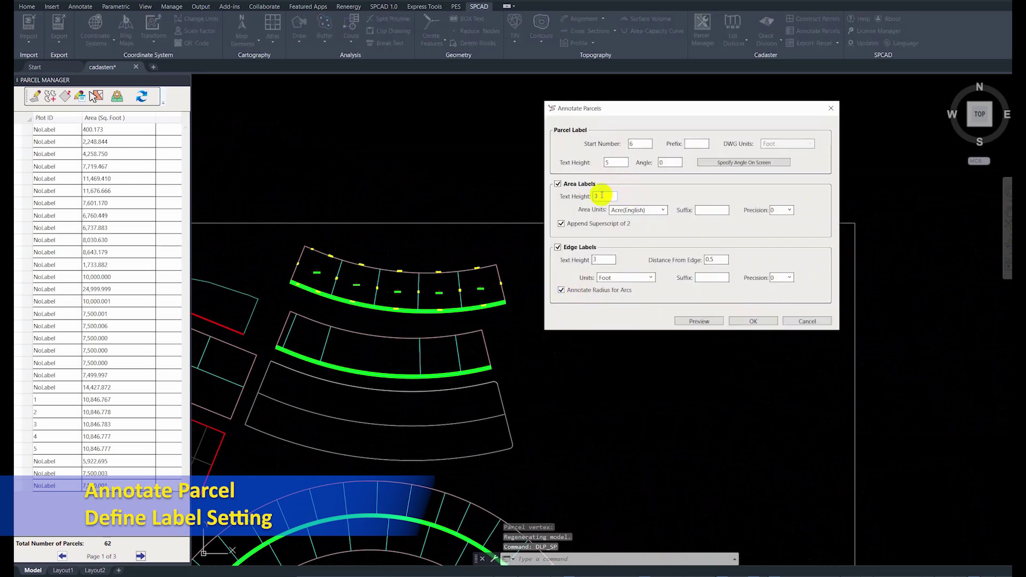
# Use text heights 5 and 7 with square-foot areas to label right-hand lots 6–11
pyautogui.write('5')
pyautogui.doubleClick(605, 164)
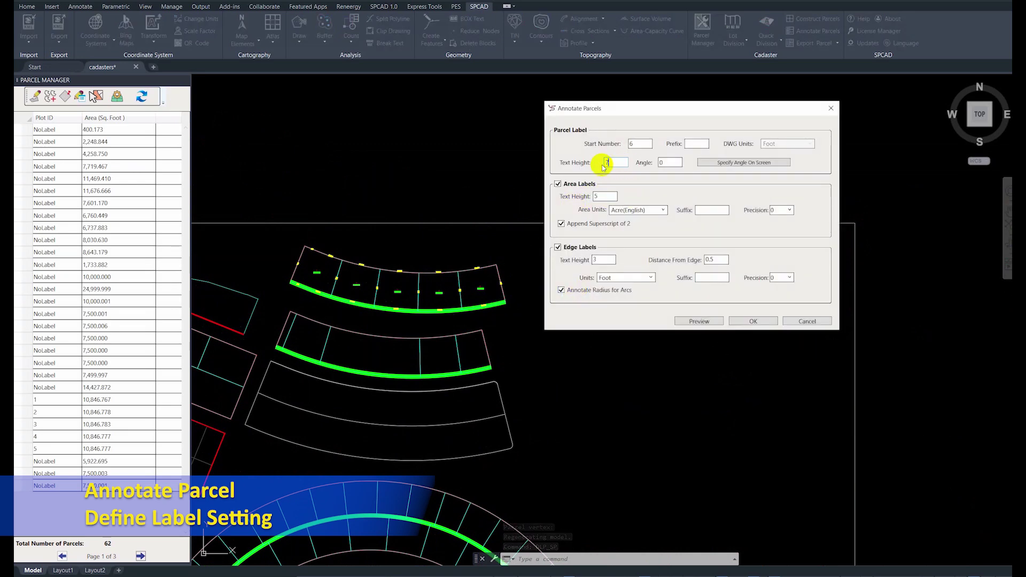
pyautogui.write('7')
pyautogui.click(653, 210)
pyautogui.click(636, 248)
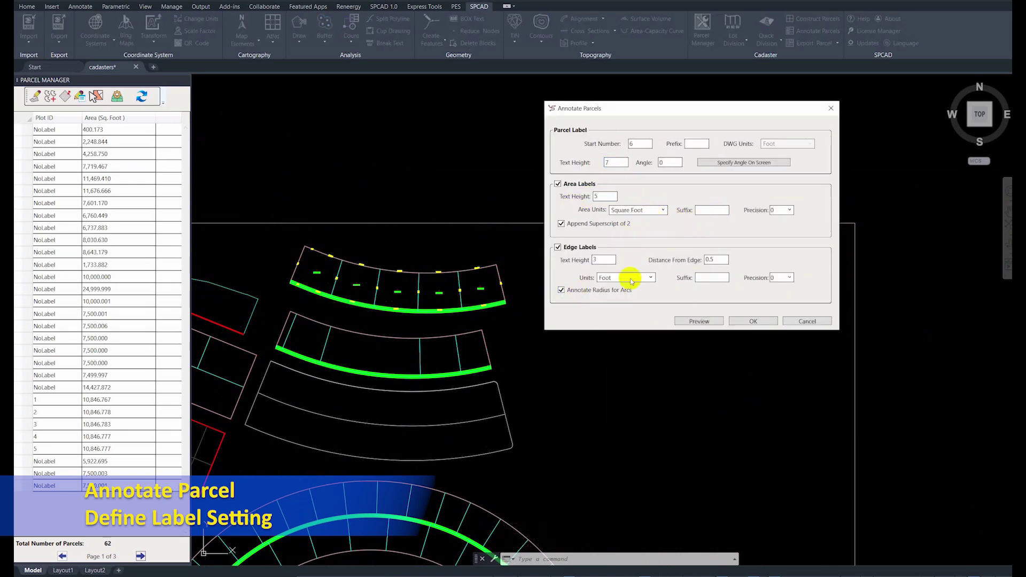
pyautogui.click(751, 323)
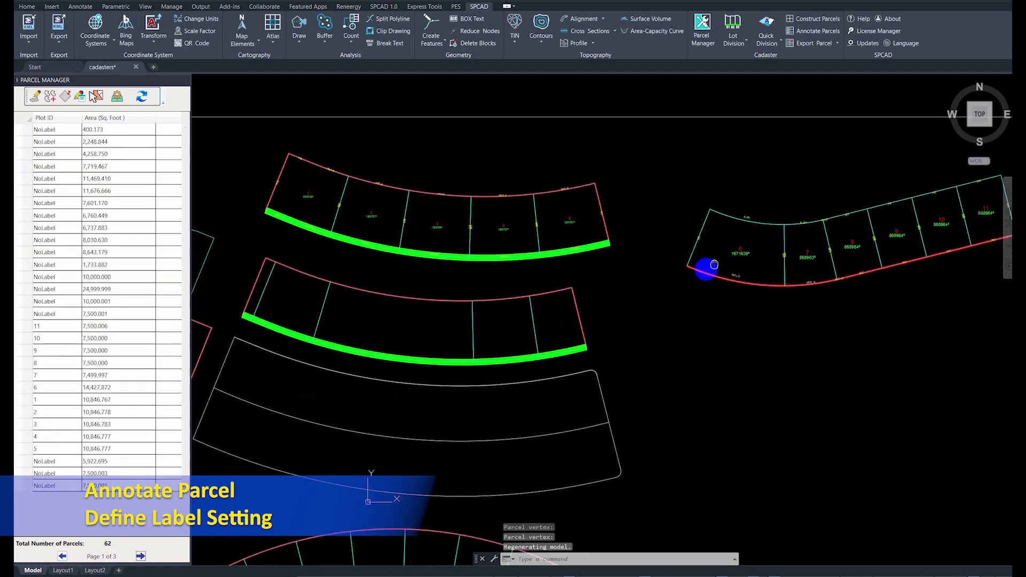
# Keep square-foot areas and label the second arc row as parcels 12–16
pyautogui.click(655, 210)
pyautogui.click(662, 258)
pyautogui.click(752, 320)
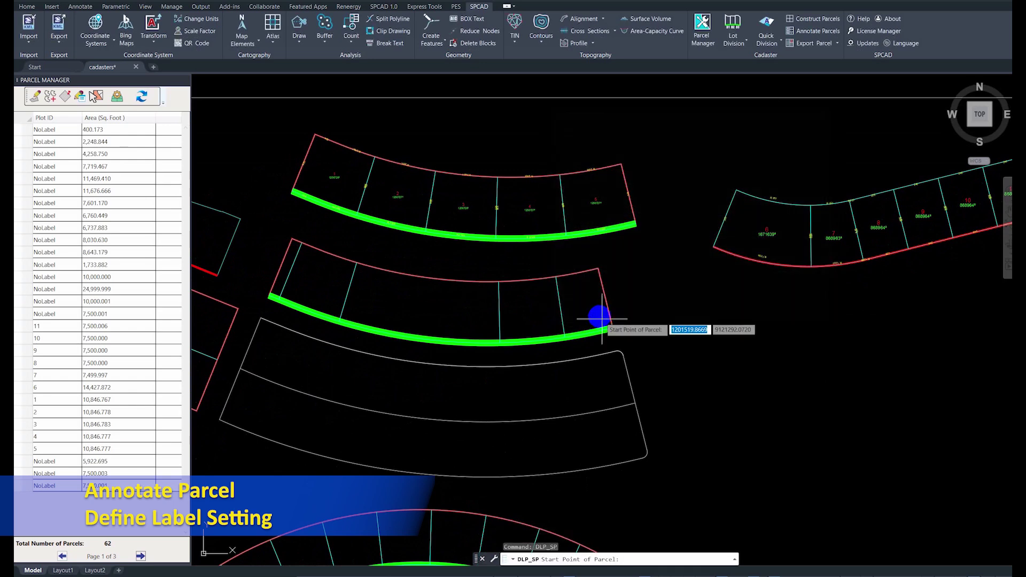
pyautogui.click(271, 275)
pyautogui.rightClick(590, 262)
pyautogui.click(592, 267)
# Label the rectangular lot block with square-foot areas by picking its corner points
pyautogui.click(627, 210)
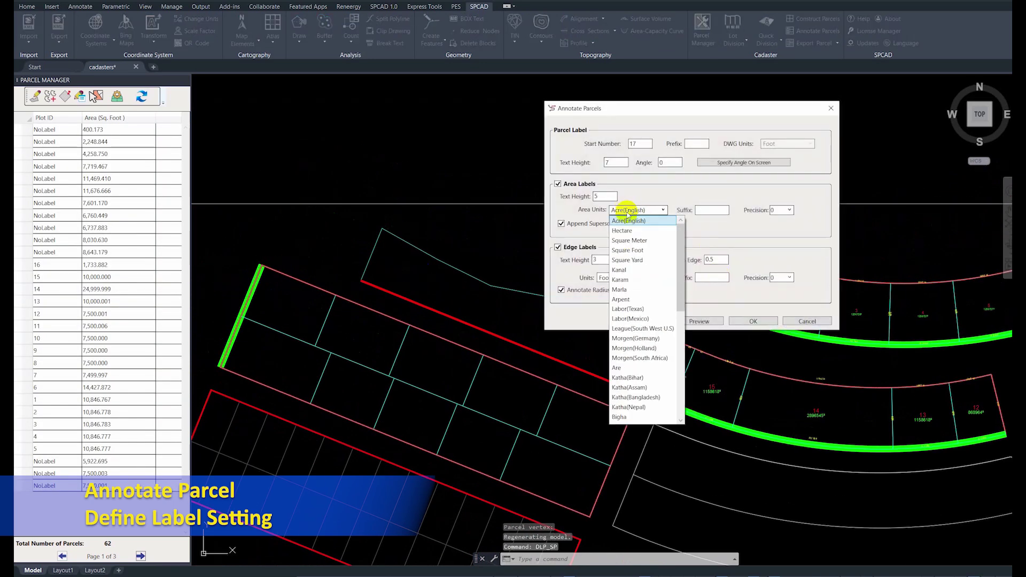
pyautogui.click(631, 258)
pyautogui.click(753, 321)
pyautogui.moveTo(633, 352); pyautogui.dragTo(545, 274, button='middle')
pyautogui.scroll(2, 546, 275)
pyautogui.click(236, 156)
pyautogui.click(229, 202)
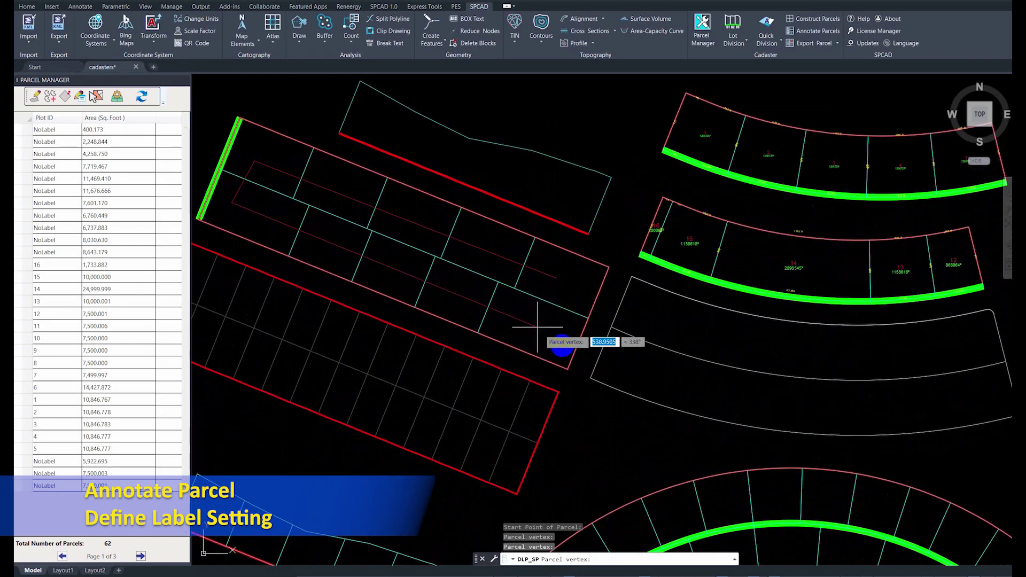
pyautogui.click(580, 352)
pyautogui.scroll(-5, 492, 246)
# Repeat DLP_SP with square-foot areas to label lots 27–31 in the small lot strip
pyautogui.rightClick(518, 278)
pyautogui.click(518, 278)
pyautogui.click(640, 210)
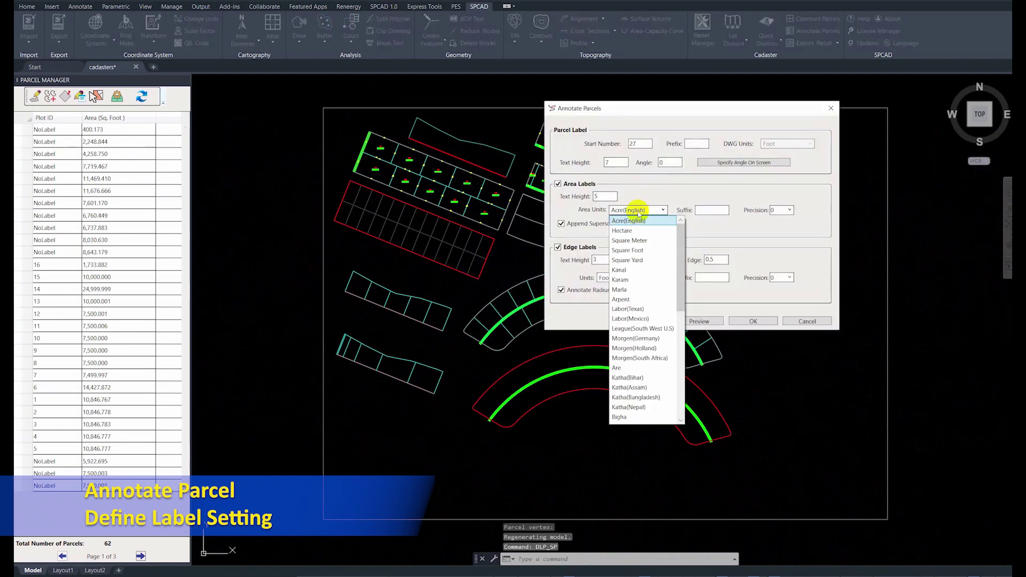
pyautogui.click(636, 250)
pyautogui.click(753, 321)
pyautogui.scroll(3, 366, 284)
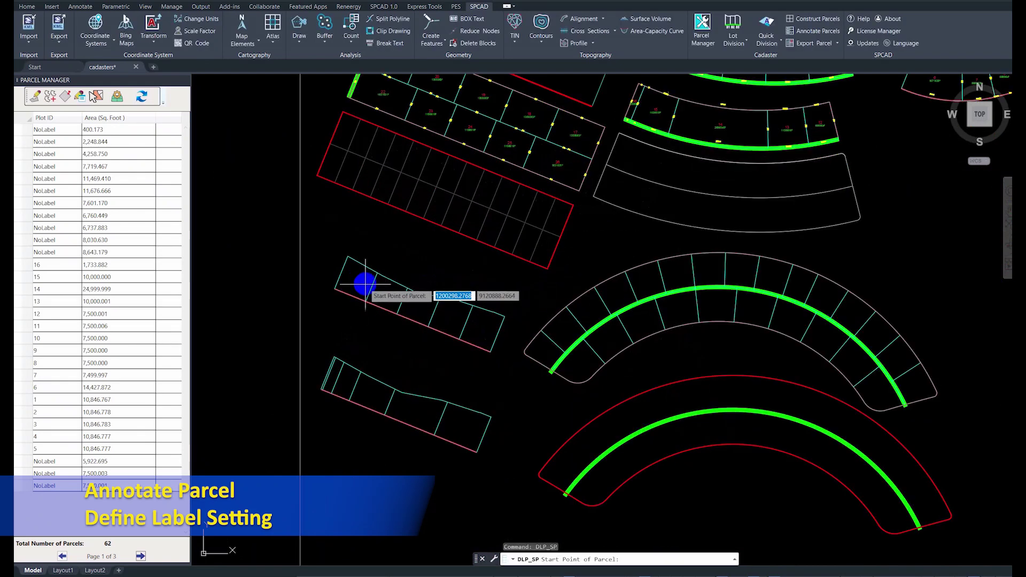
pyautogui.click(499, 339)
pyautogui.press('Return')
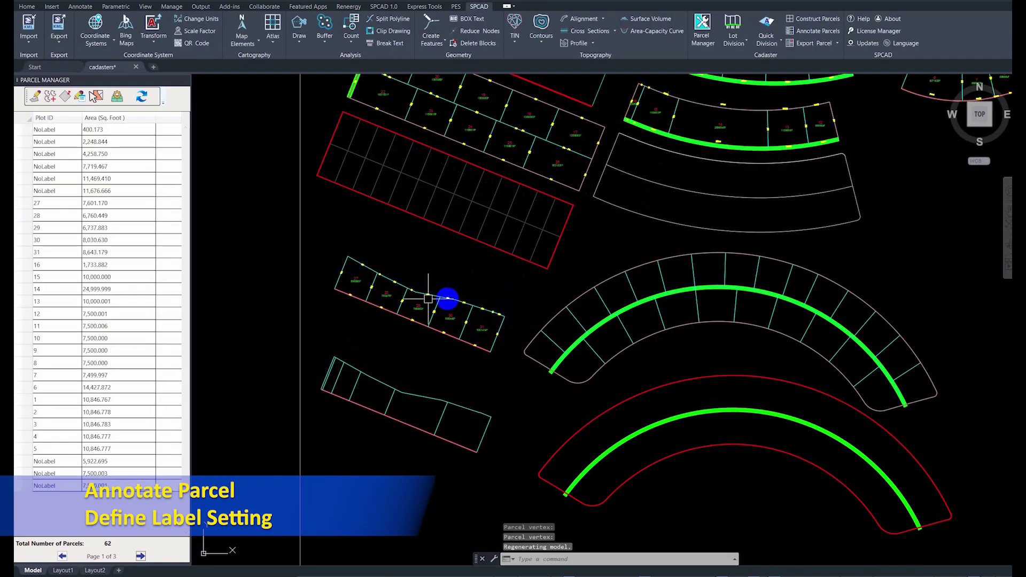
pyautogui.scroll(2, 435, 298)
# Repeat the parcel labelling command and confirm the area-unit settings
pyautogui.rightClick(485, 269)
pyautogui.click(496, 272)
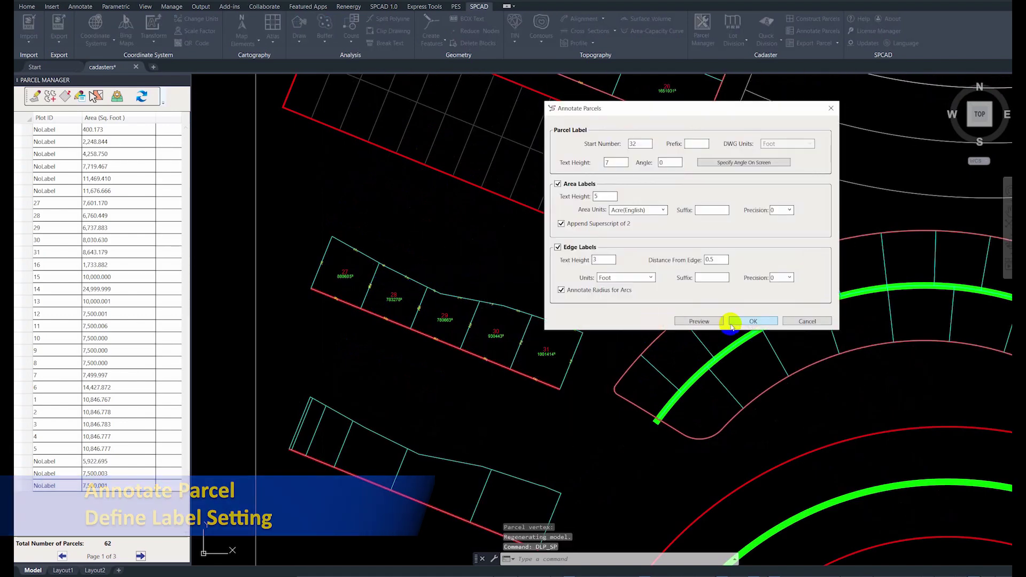
pyautogui.click(637, 210)
pyautogui.click(635, 235)
pyautogui.click(753, 320)
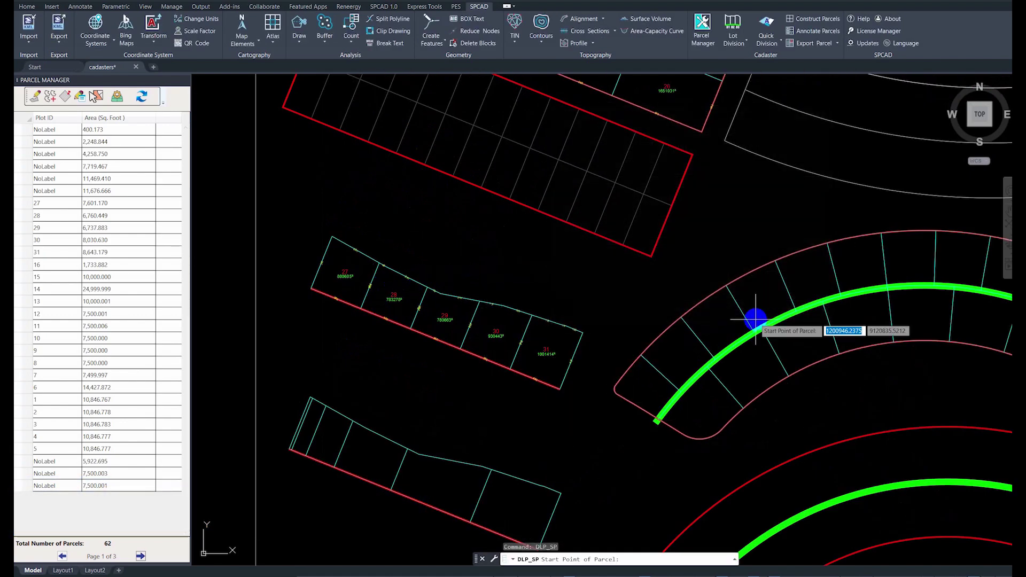
pyautogui.scroll(-3, 572, 236)
pyautogui.scroll(3, 572, 236)
# Label the big arc block by picking its corners along the arc
pyautogui.click(469, 295)
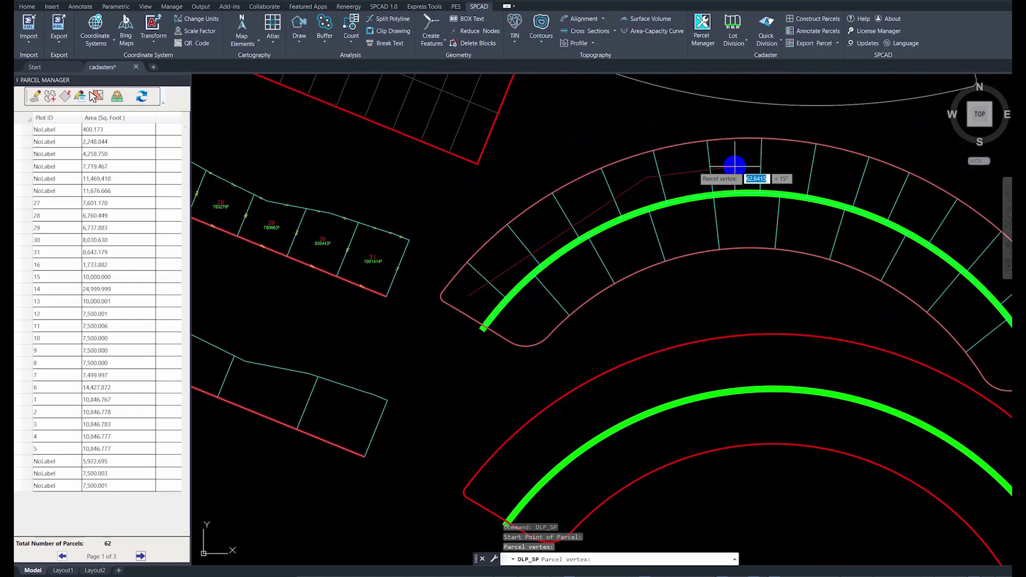
pyautogui.click(838, 172)
pyautogui.scroll(-2, 738, 160)
pyautogui.scroll(3, 653, 160)
pyautogui.click(653, 160)
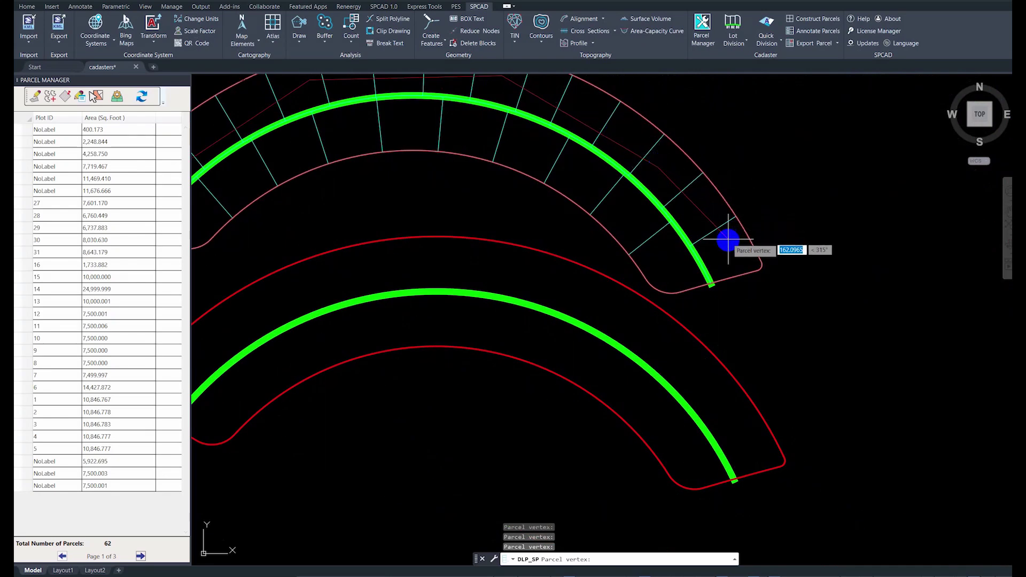
pyautogui.click(754, 294)
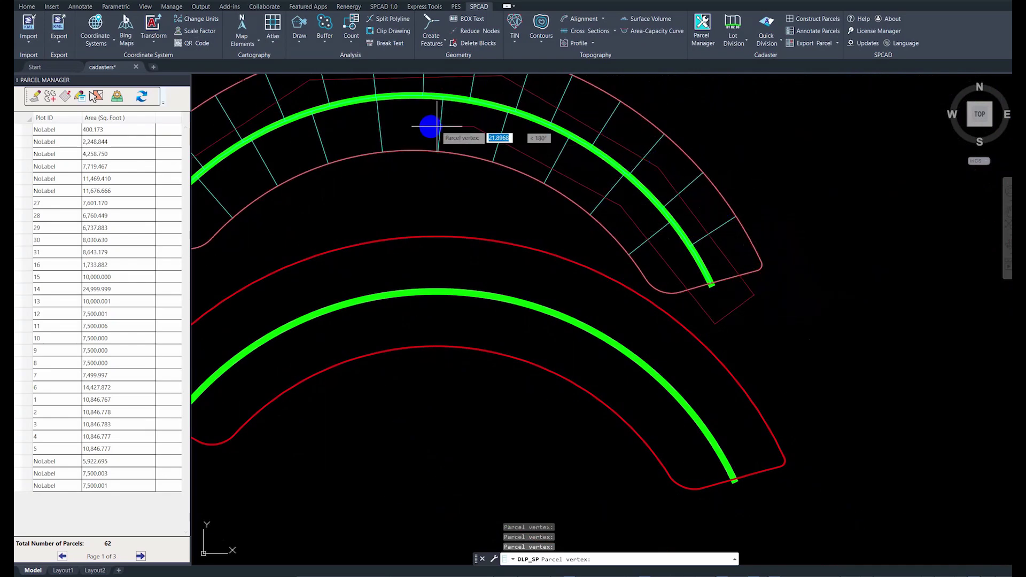
pyautogui.scroll(-2, 394, 179)
pyautogui.scroll(3, 431, 268)
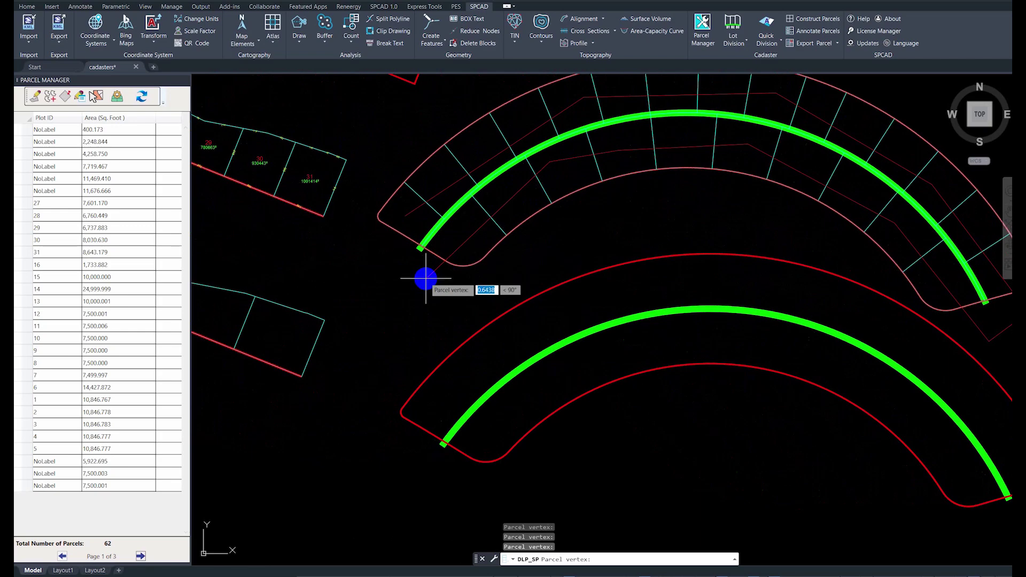
pyautogui.click(473, 255)
pyautogui.scroll(-3, 473, 256)
pyautogui.scroll(-1, 561, 310)
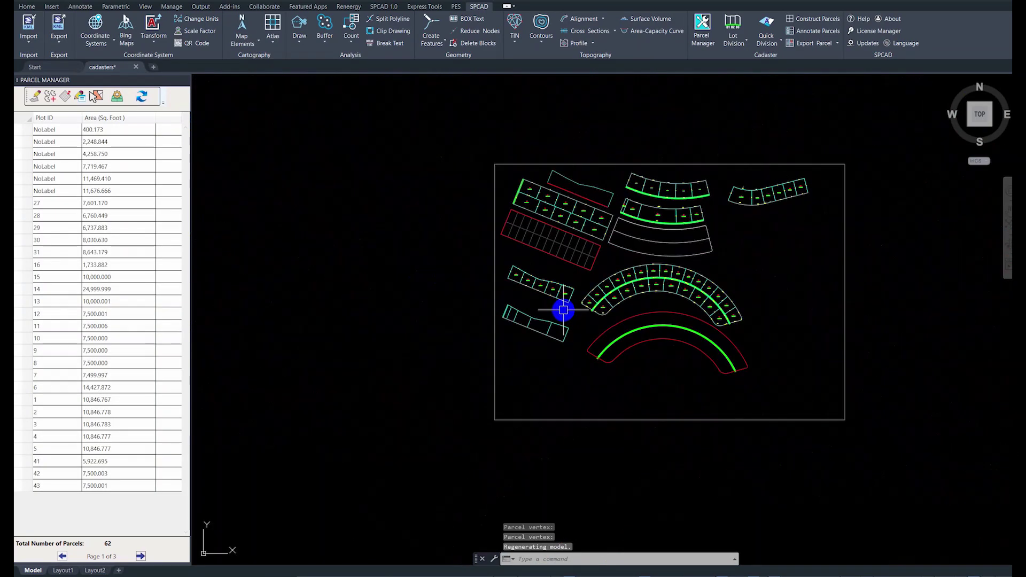
pyautogui.scroll(2, 540, 293)
pyautogui.rightClick(540, 293)
# Repeat the labelling to number the last lot strip, completing all 62 parcels
pyautogui.click(556, 297)
pyautogui.click(633, 209)
pyautogui.click(753, 321)
pyautogui.click(559, 369)
pyautogui.click(379, 291)
pyautogui.press('Return')
pyautogui.scroll(5, 435, 304)
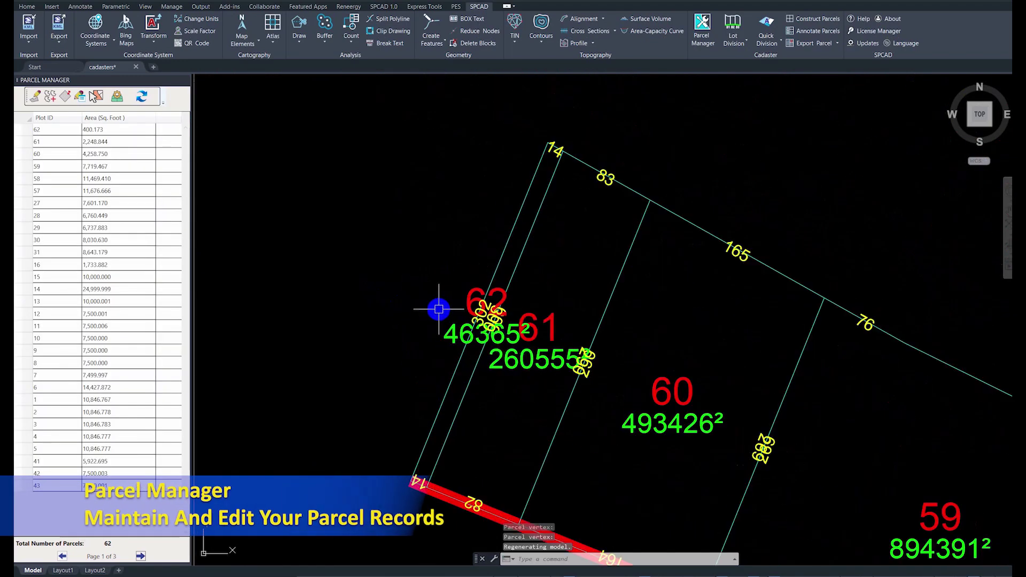
pyautogui.scroll(-3, 436, 302)
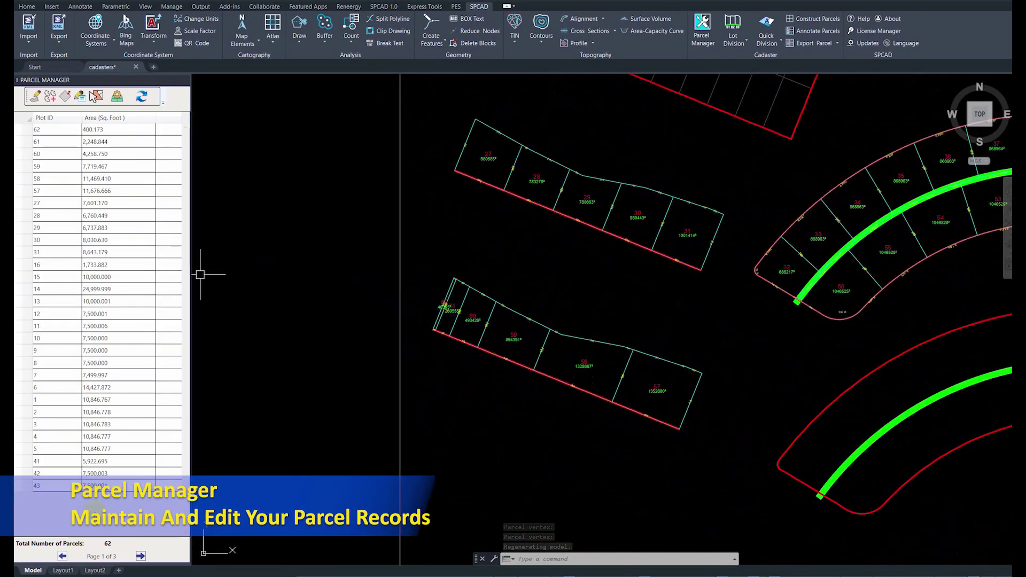
# Zoom to parcels 29, 11, 7 and 3, then to 49 and 37 on page 2
pyautogui.click(35, 228)
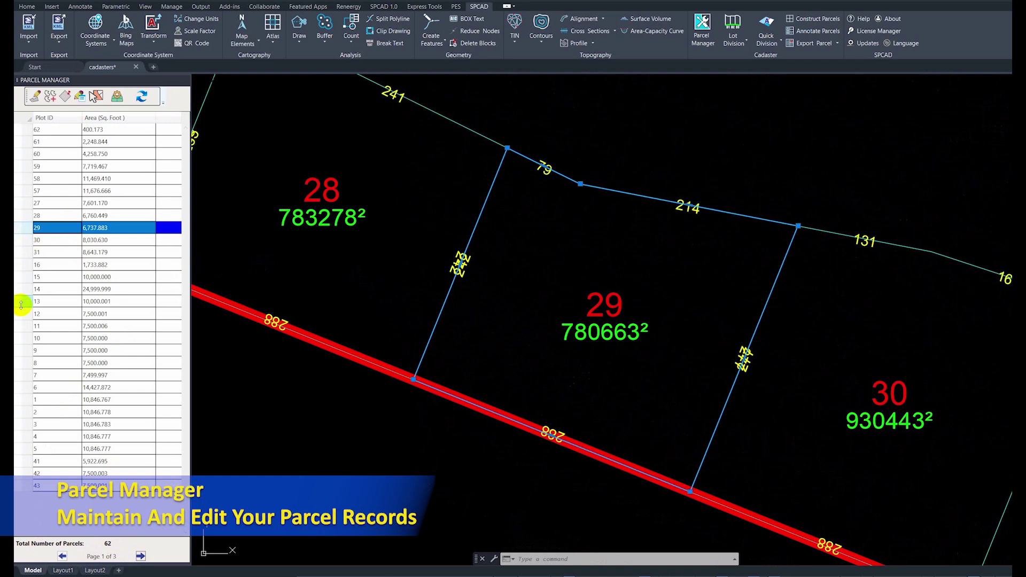
pyautogui.click(43, 326)
pyautogui.click(50, 375)
pyautogui.click(75, 423)
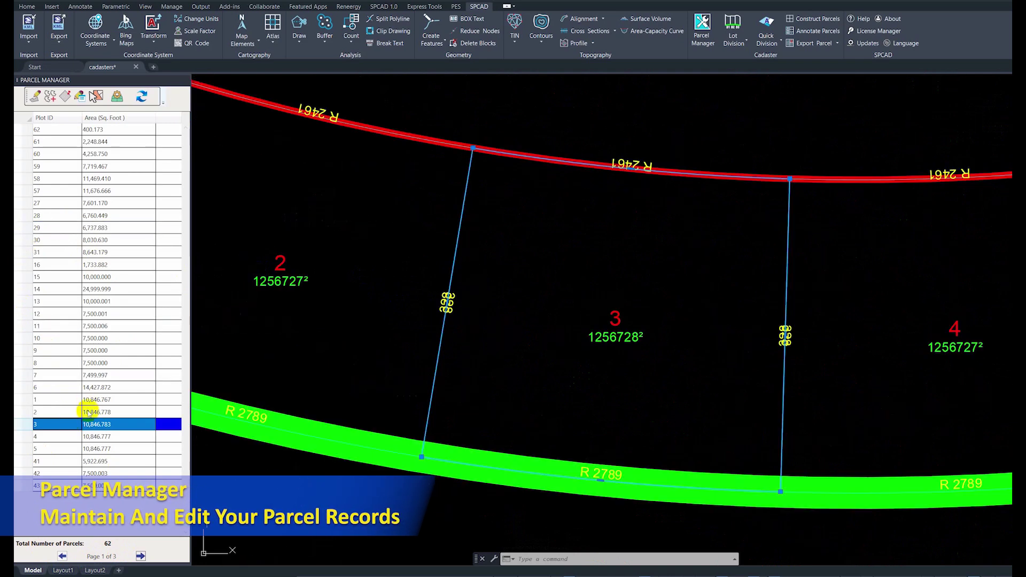
pyautogui.click(141, 557)
pyautogui.click(54, 363)
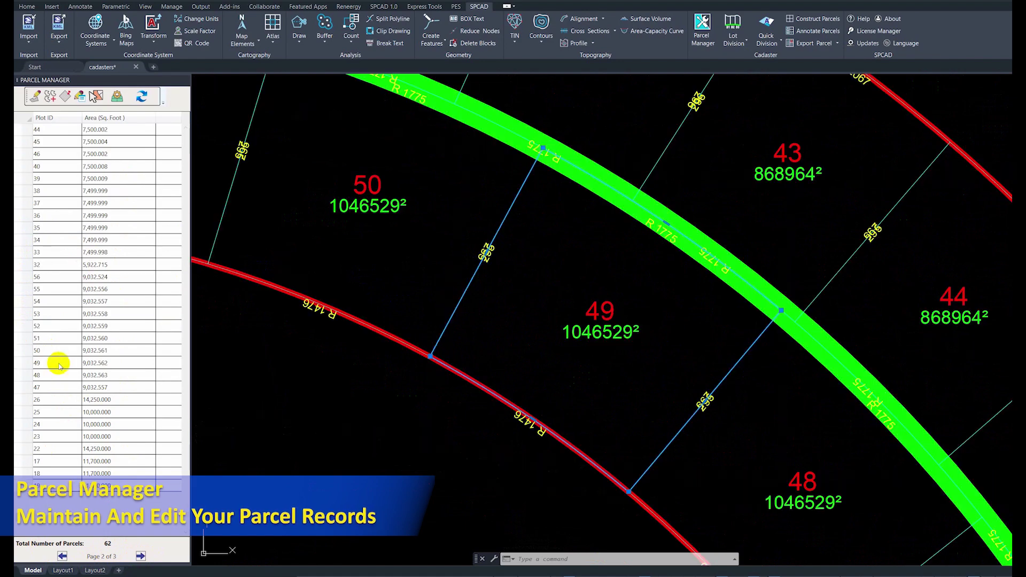
pyautogui.scroll(-4, 535, 233)
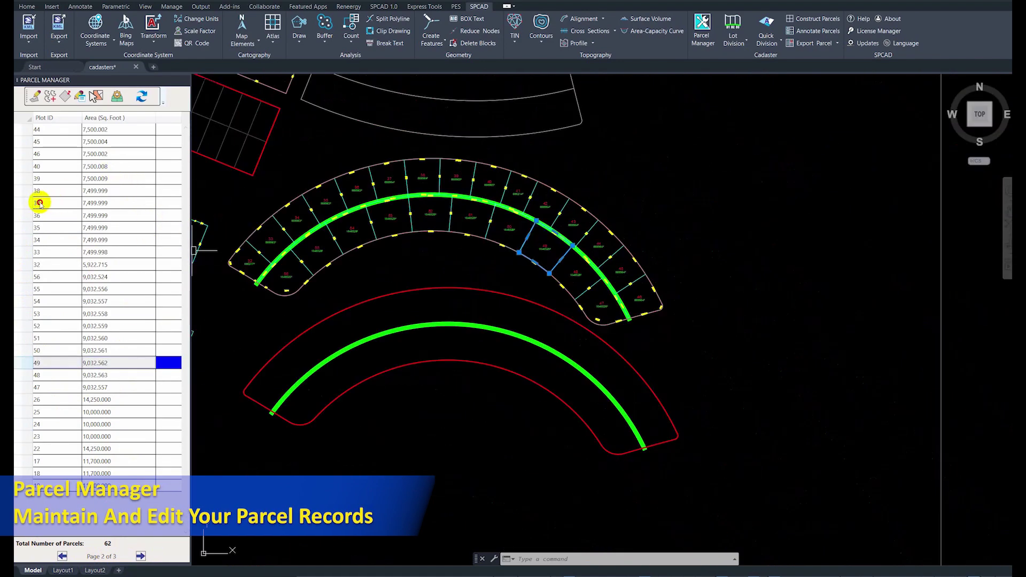
pyautogui.click(39, 204)
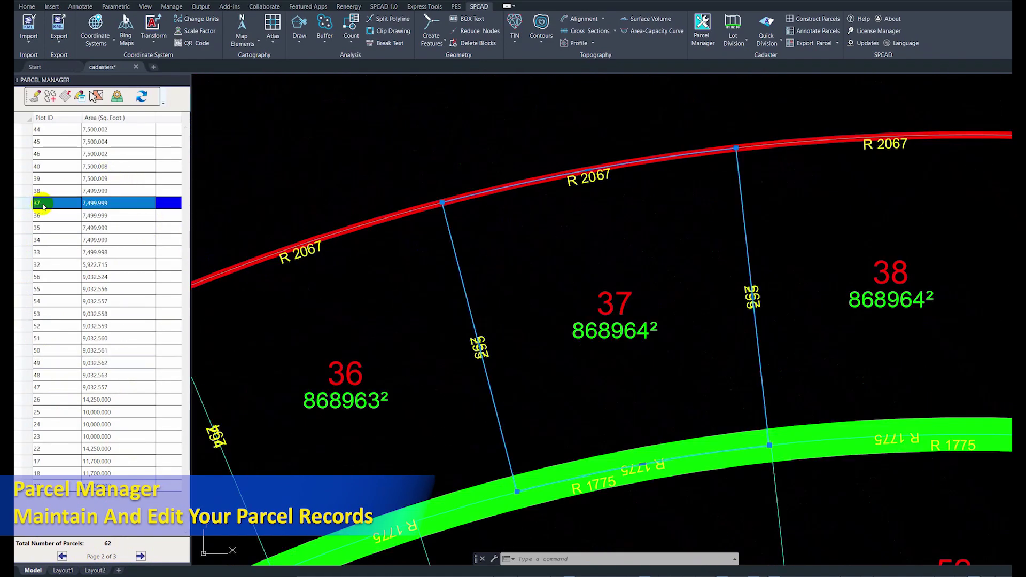
# Pick parcel 52 on the drawing to find its record, then select parcel 46's record
pyautogui.click(67, 99)
pyautogui.scroll(-4, 502, 289)
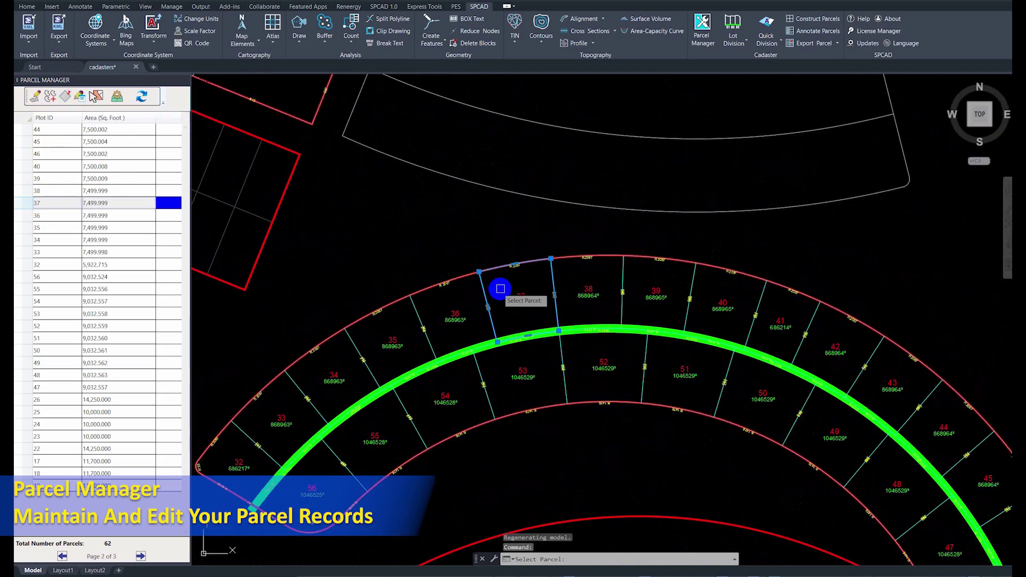
pyautogui.scroll(3, 653, 362)
pyautogui.click(624, 329)
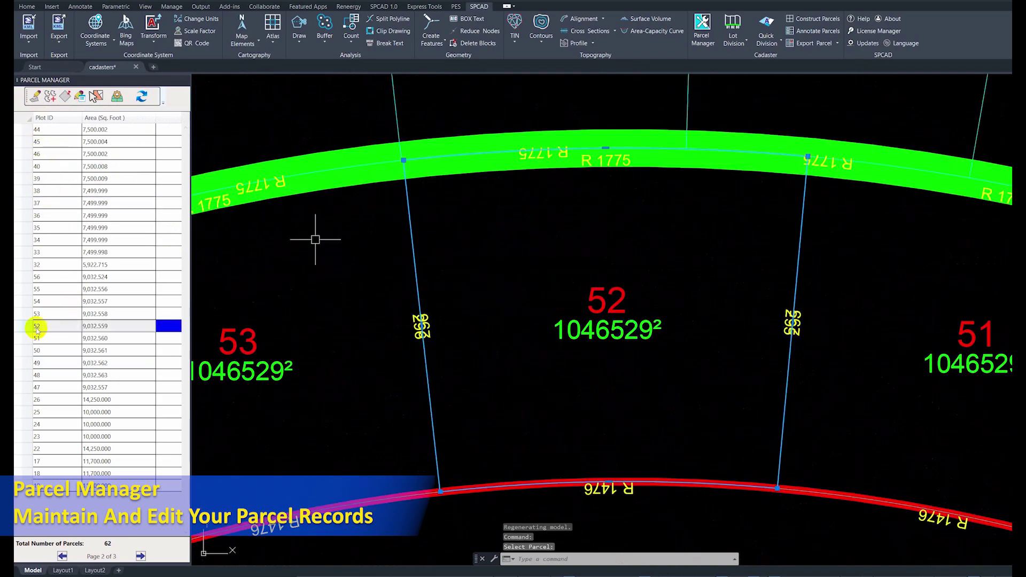
pyautogui.scroll(-5, 491, 277)
pyautogui.click(63, 153)
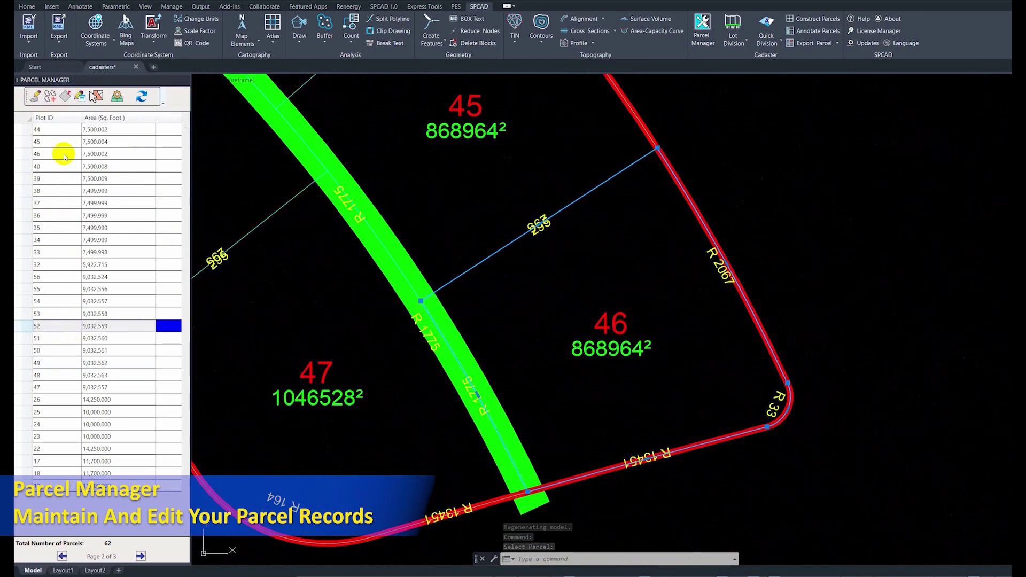
# Rename parcel 44's Plot ID to 44 MAK
pyautogui.rightClick(64, 154)
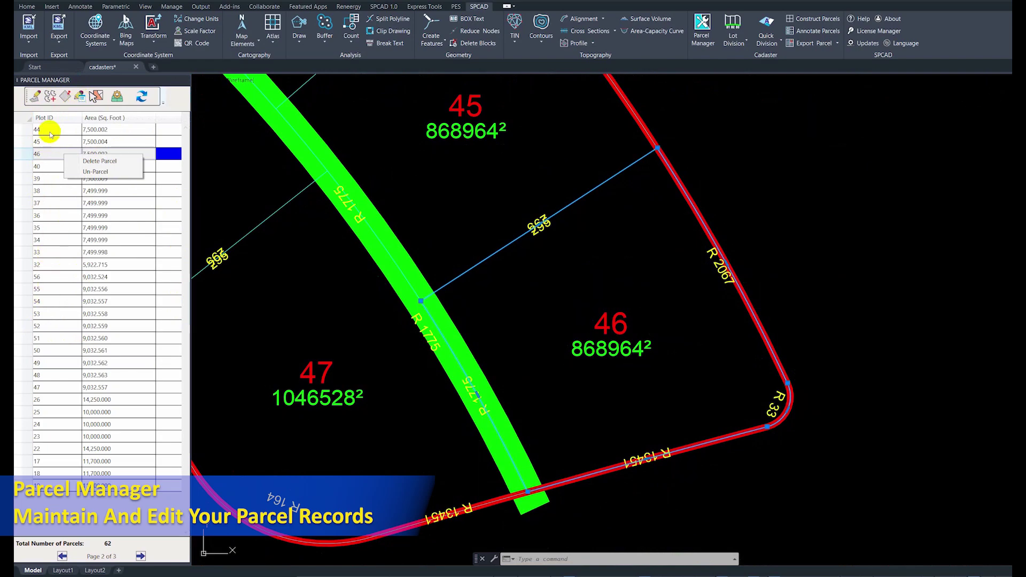
pyautogui.click(50, 130)
pyautogui.write('MAK')
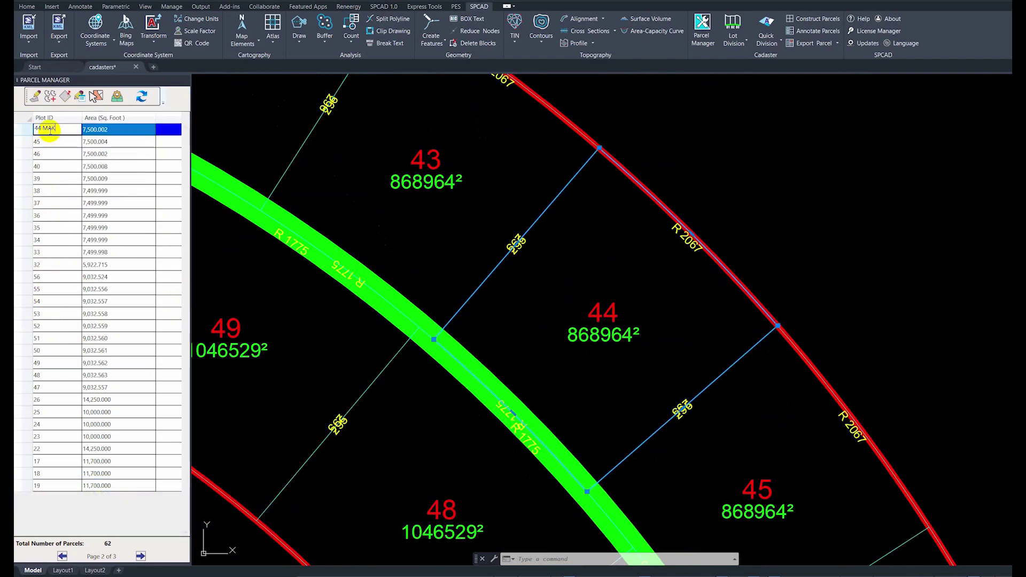
pyautogui.press('Return')
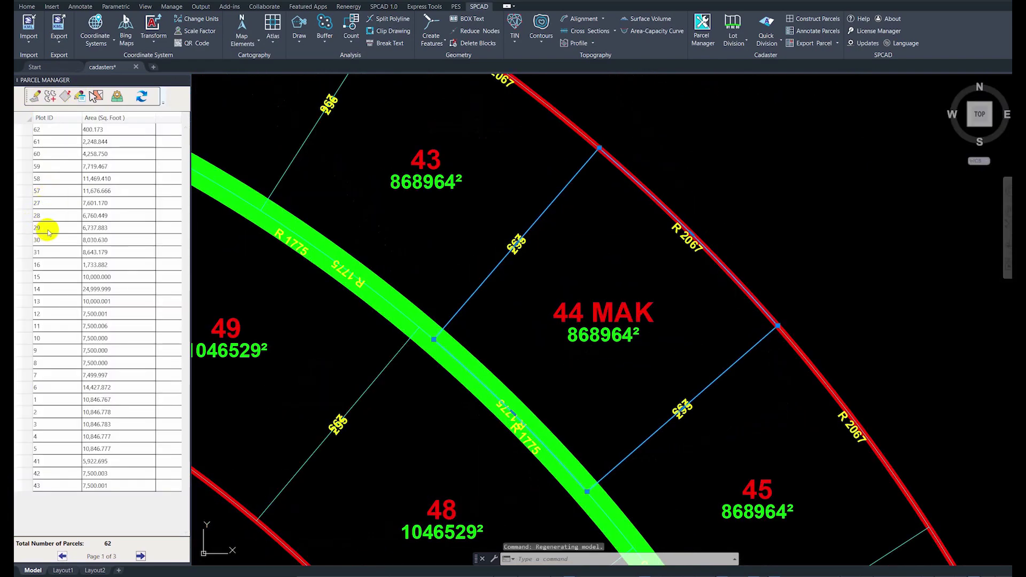
pyautogui.moveTo(419, 340); pyautogui.dragTo(462, 165, button='middle')
pyautogui.scroll(3, 435, 289)
pyautogui.scroll(-3, 435, 289)
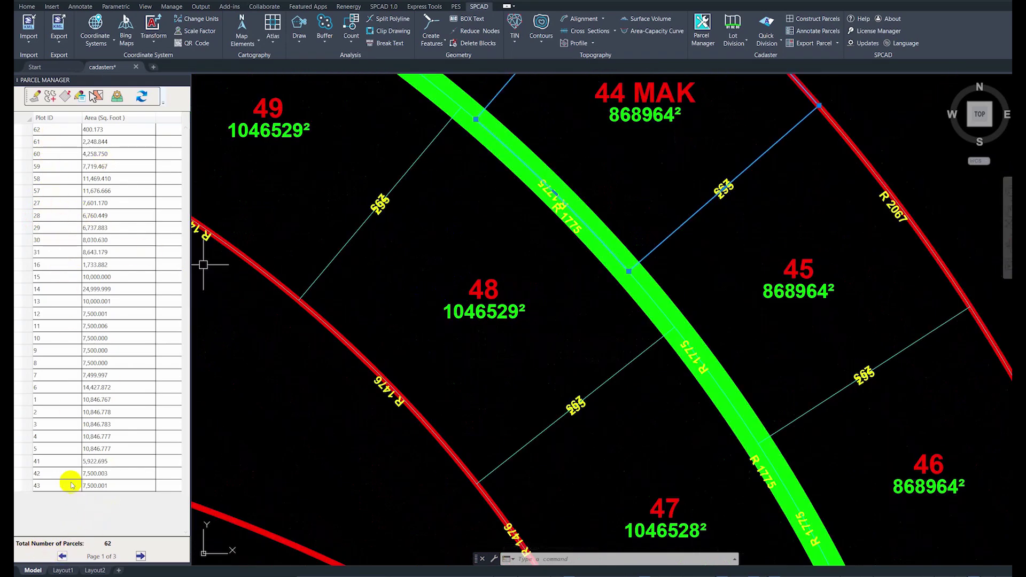
# Rename parcel 48 to 48 A and apply the updated labels to the drawing
pyautogui.click(140, 557)
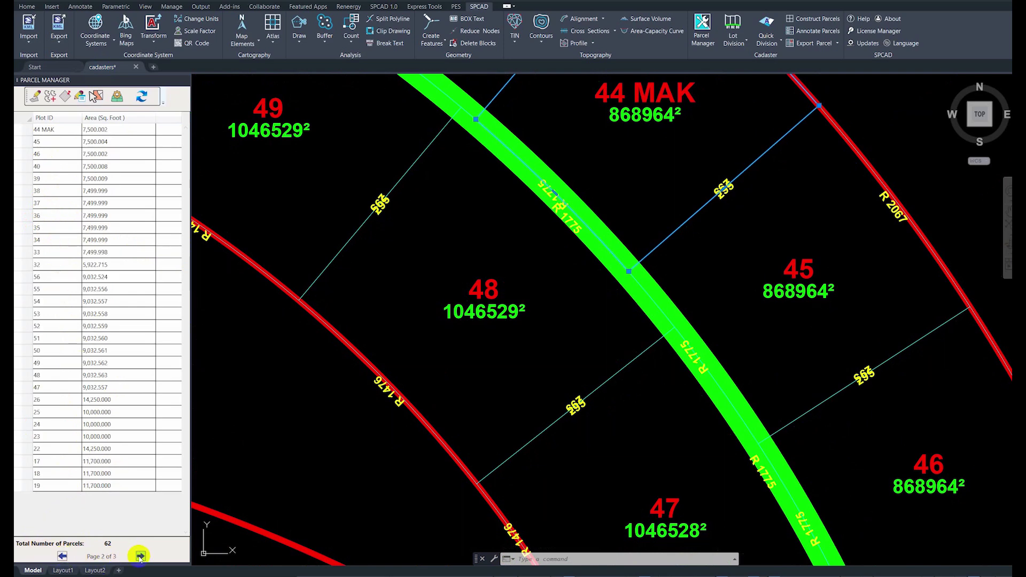
pyautogui.click(61, 102)
pyautogui.click(321, 317)
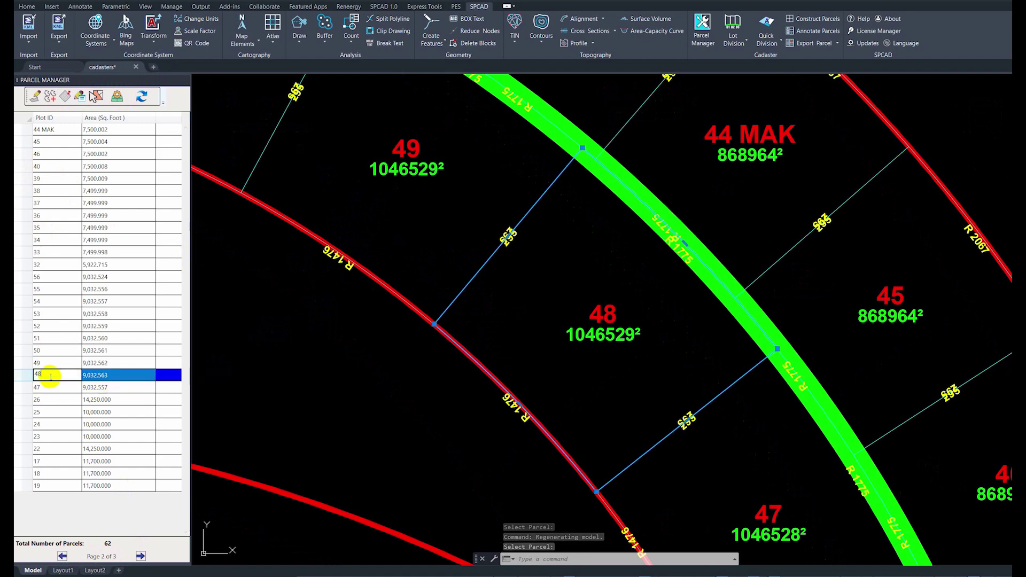
pyautogui.write(' A')
pyautogui.press('Return')
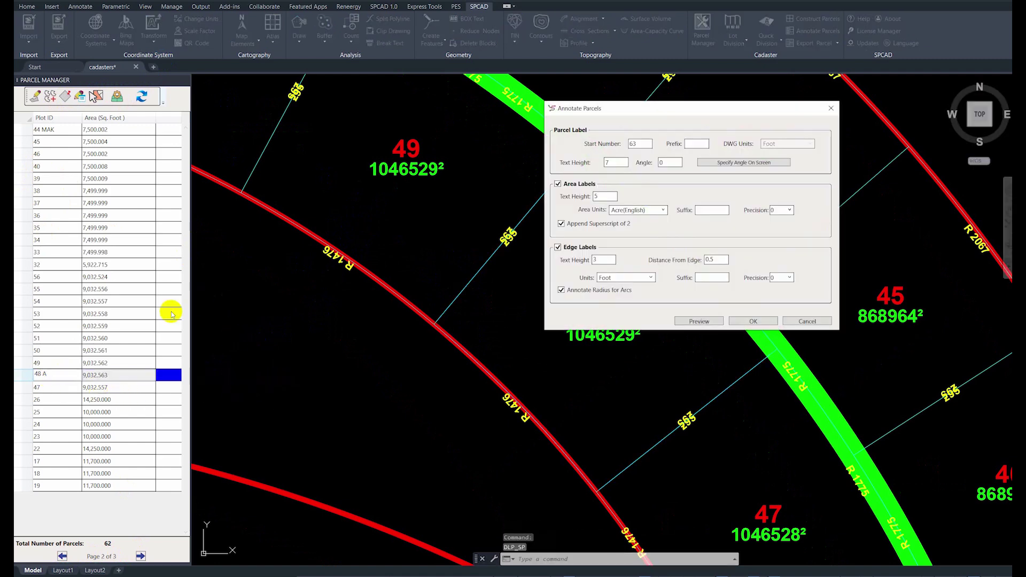
pyautogui.press('Return')
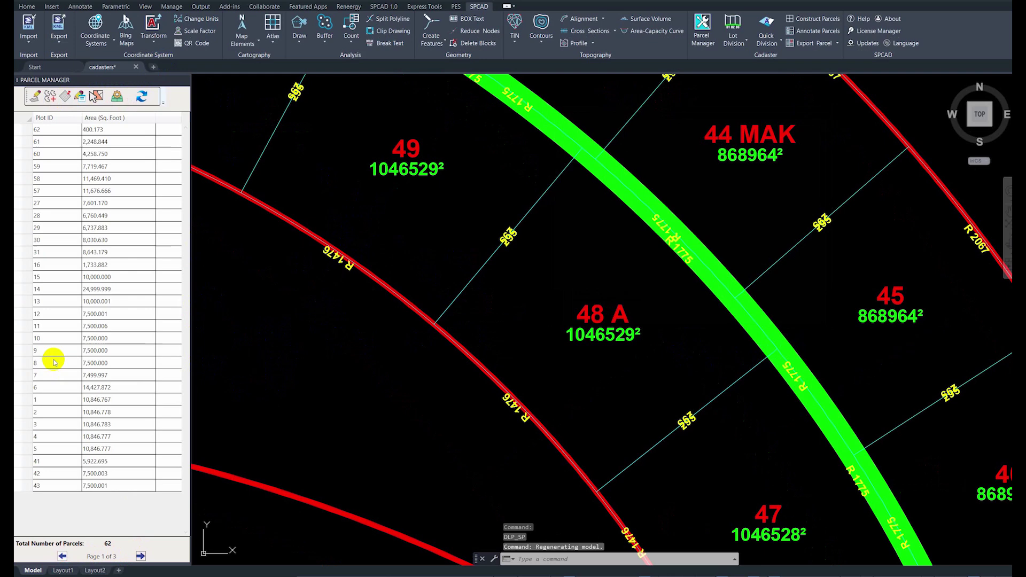
pyautogui.scroll(-3, 568, 277)
pyautogui.scroll(-3, 705, 360)
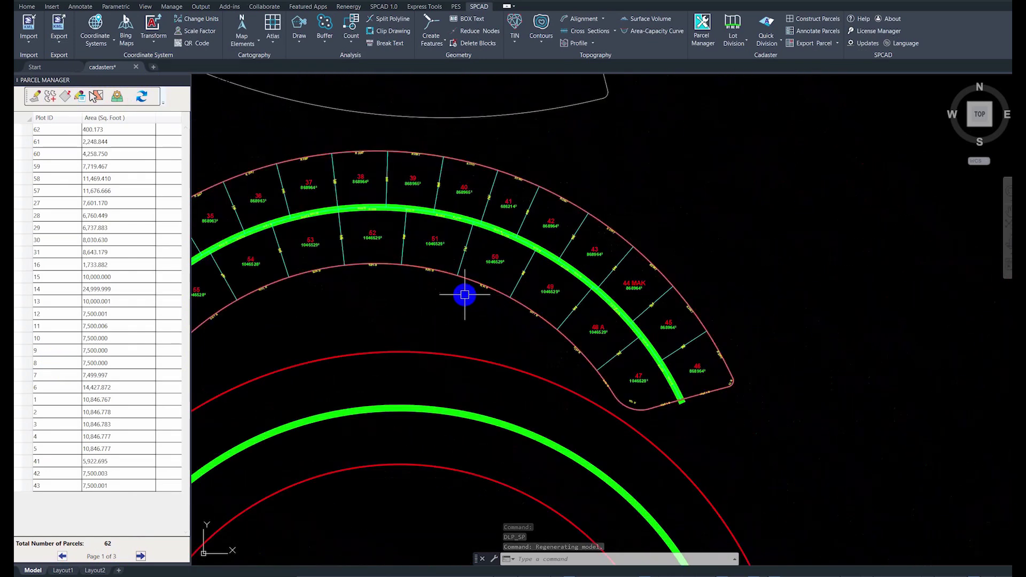
# Set edge label text height to 4 in Parcel Manager settings, then relabel all parcels
pyautogui.click(119, 97)
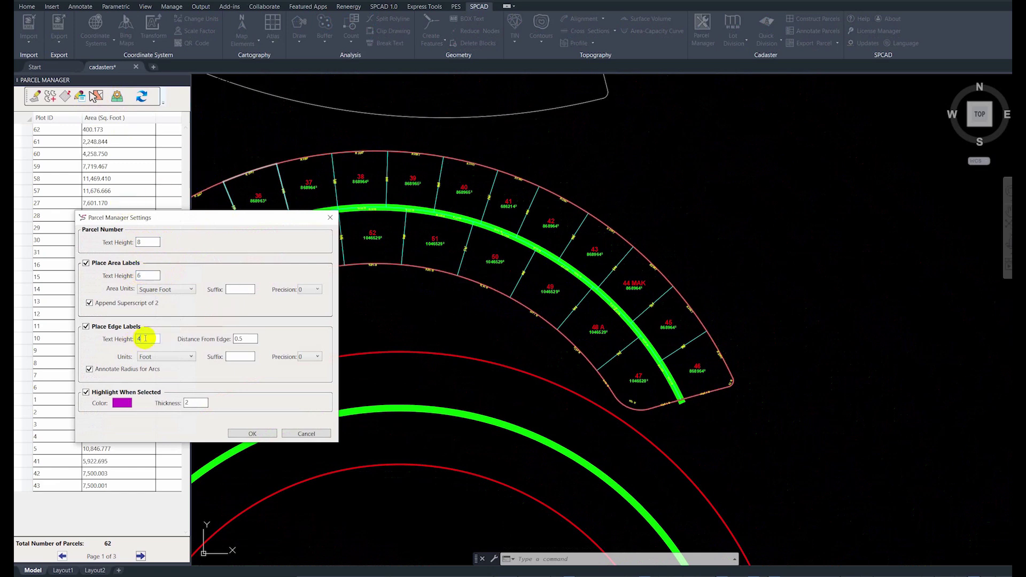
pyautogui.click(188, 362)
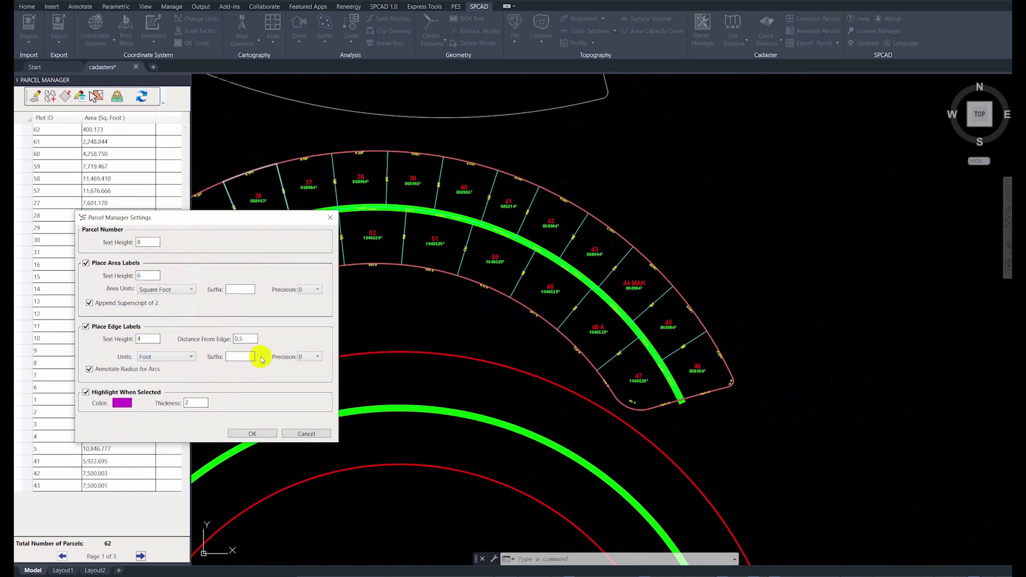
pyautogui.click(264, 433)
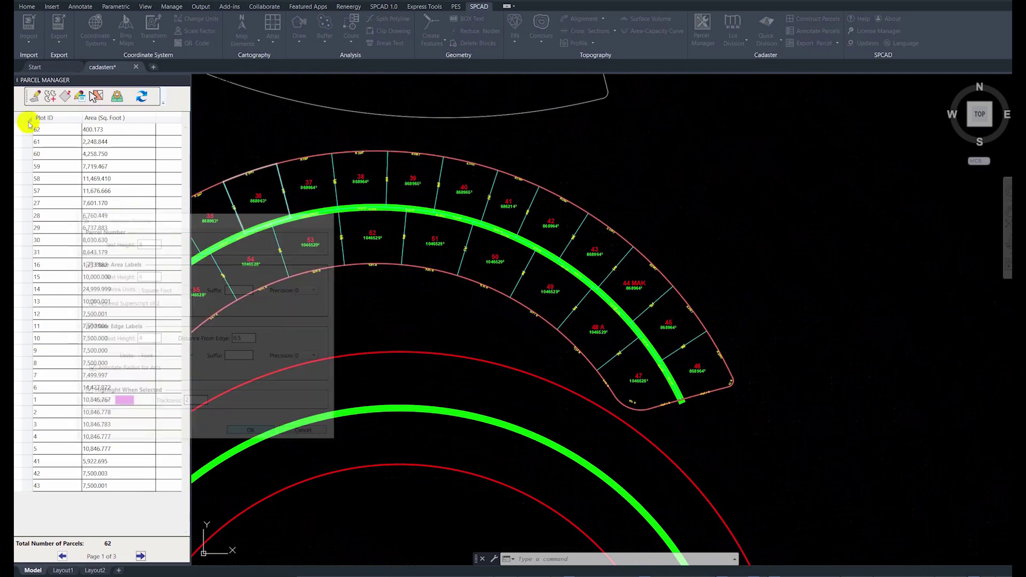
pyautogui.click(80, 98)
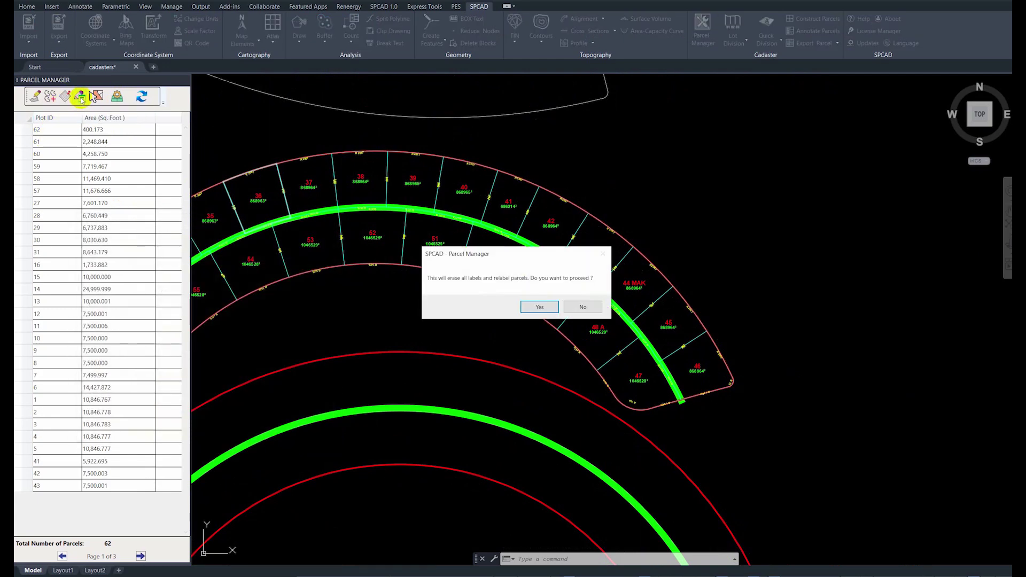
pyautogui.click(538, 308)
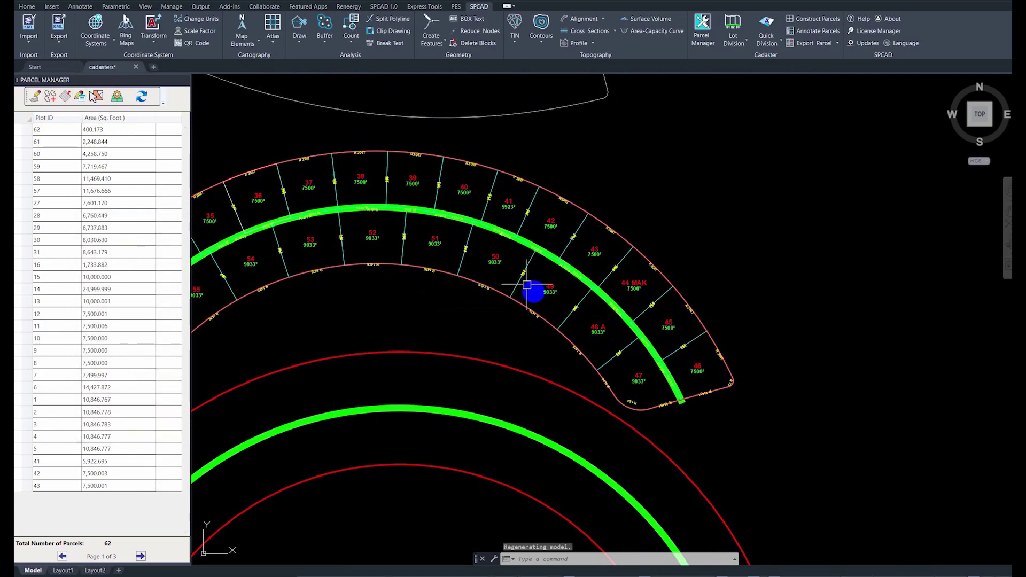
pyautogui.scroll(-2, 539, 299)
pyautogui.scroll(4, 623, 289)
pyautogui.scroll(-5, 674, 289)
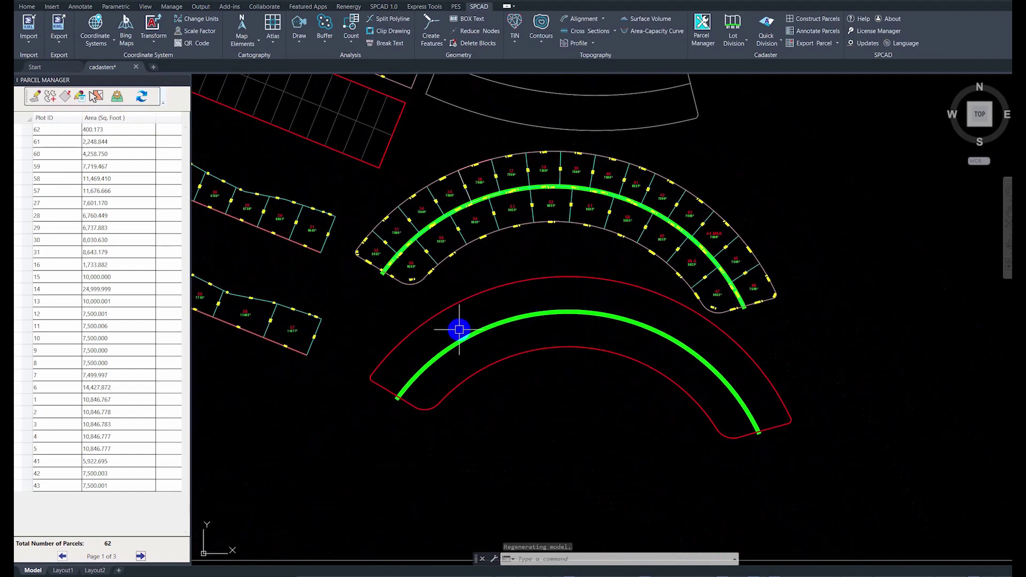
# Refresh the parcel list and change parcel 13's Plot ID to 14
pyautogui.moveTo(481, 332); pyautogui.dragTo(675, 340, button='middle')
pyautogui.click(142, 99)
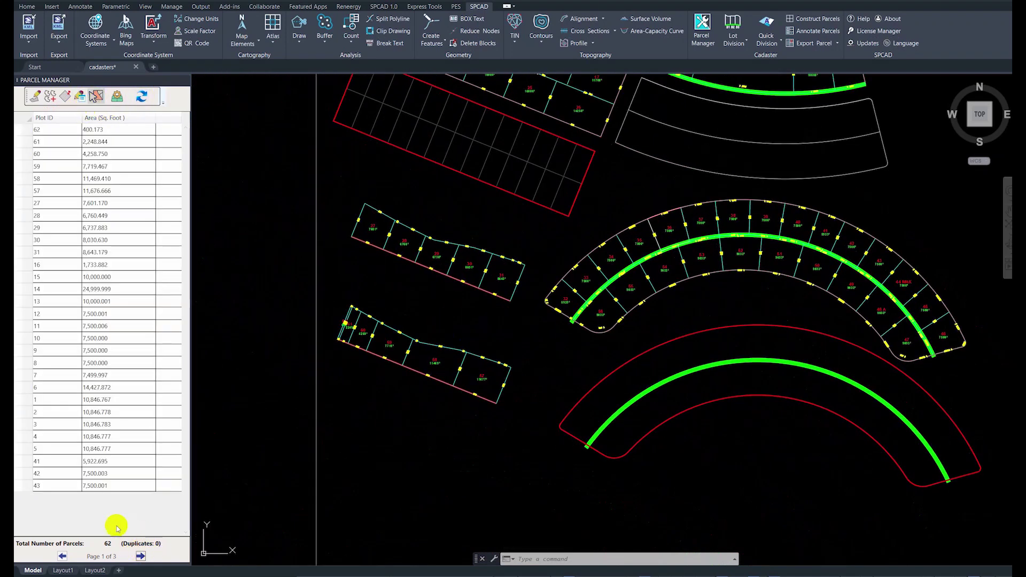
pyautogui.doubleClick(47, 301)
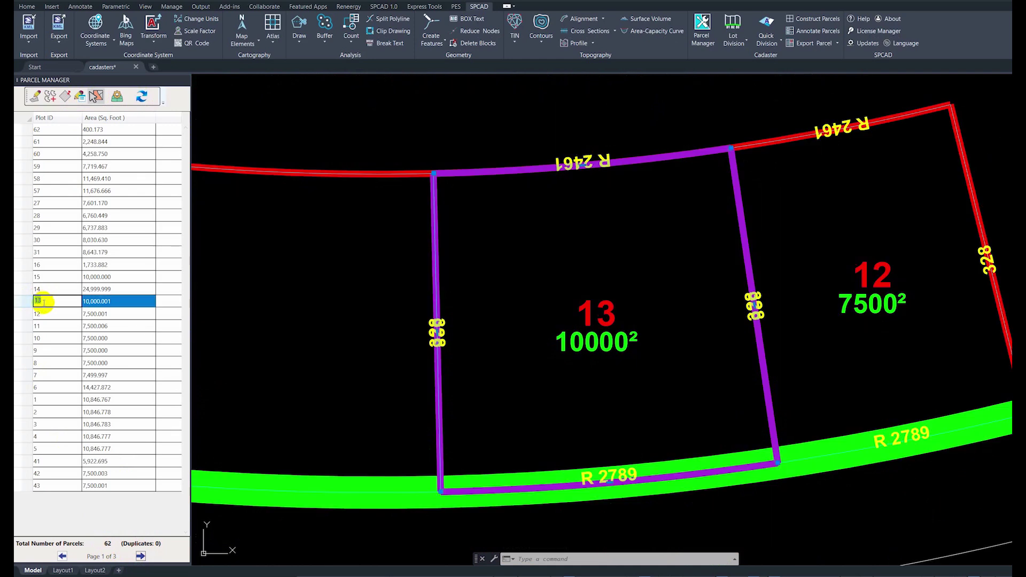
pyautogui.write('14')
pyautogui.press('Return')
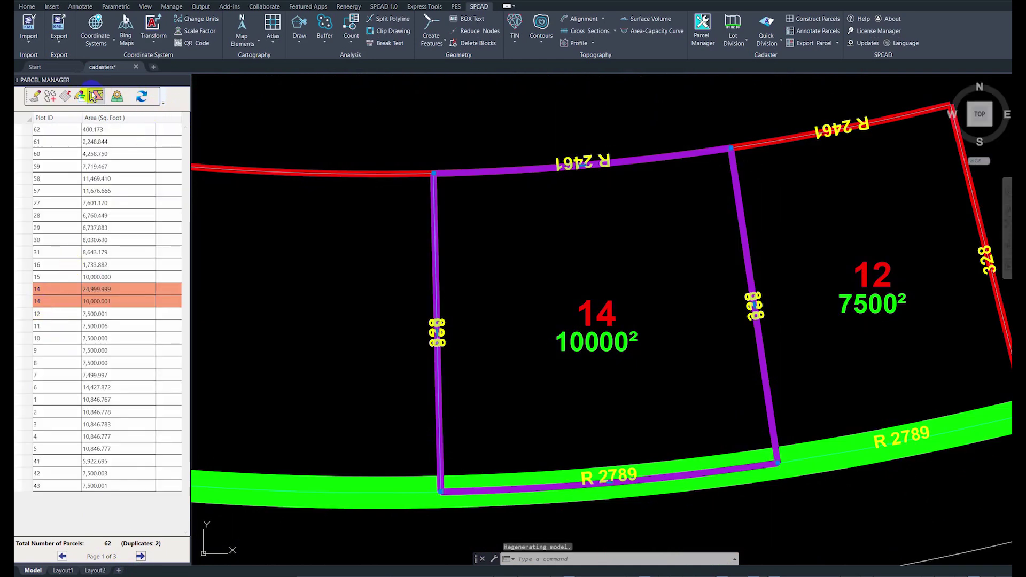